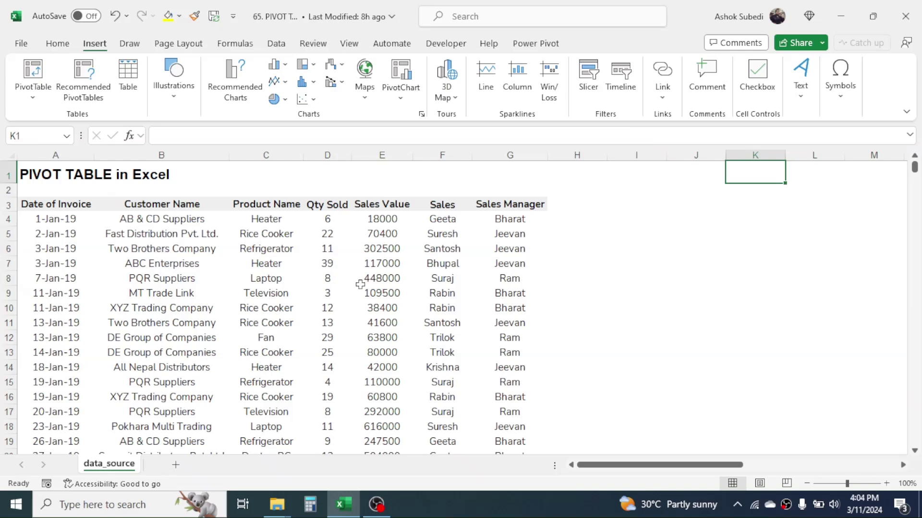
# - Widen column F until the full Sales Representative header shows, then select cell C8 in the data
pyautogui.click(442, 202)
pyautogui.moveTo(471, 155); pyautogui.dragTo(533, 161)
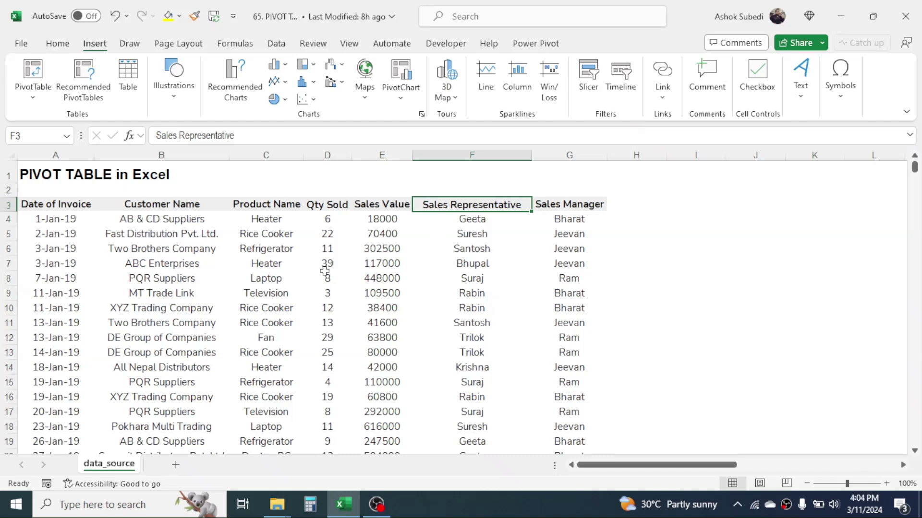
pyautogui.click(264, 280)
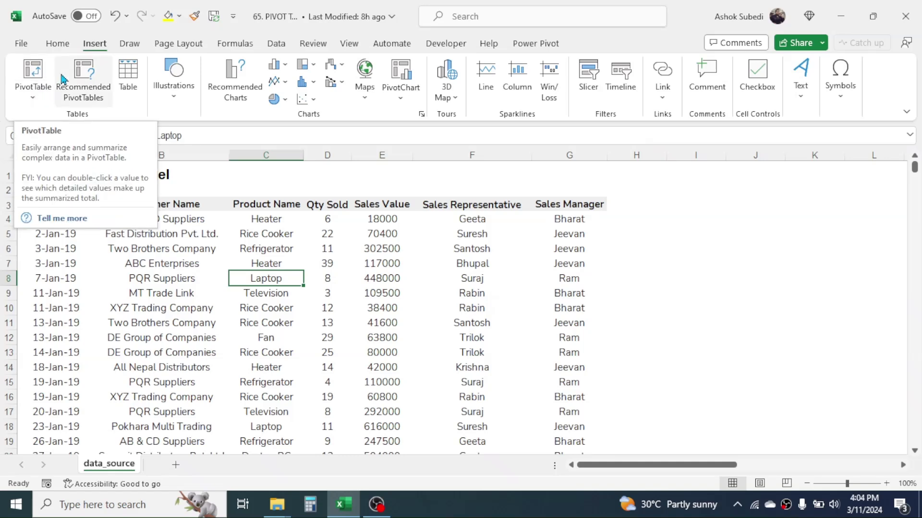
# - Create an empty PivotTable from A3:G34 on the existing data_source sheet at cell J6
pyautogui.click(32, 99)
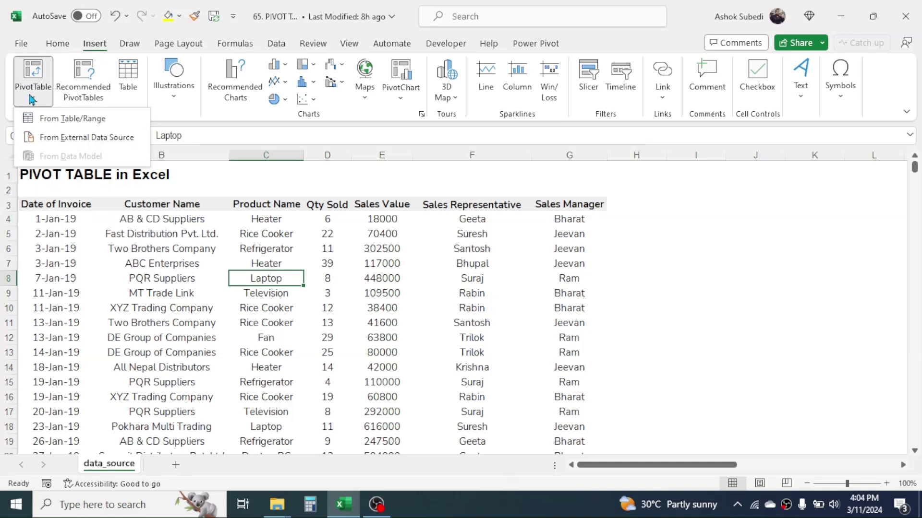
pyautogui.click(70, 125)
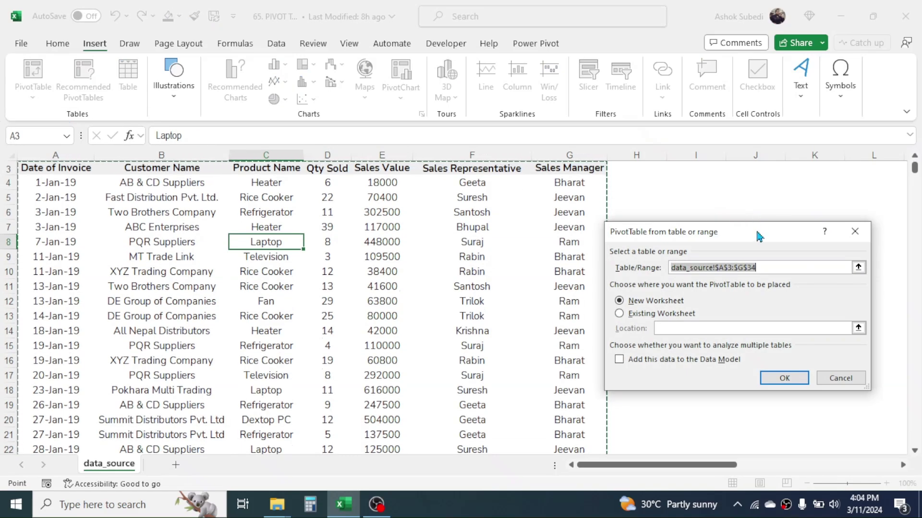
pyautogui.moveTo(759, 228); pyautogui.dragTo(512, 233)
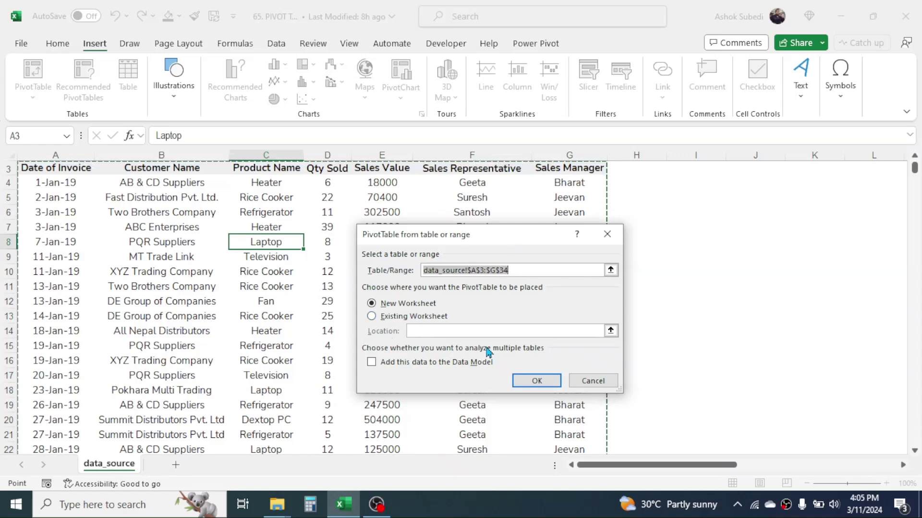
pyautogui.click(372, 317)
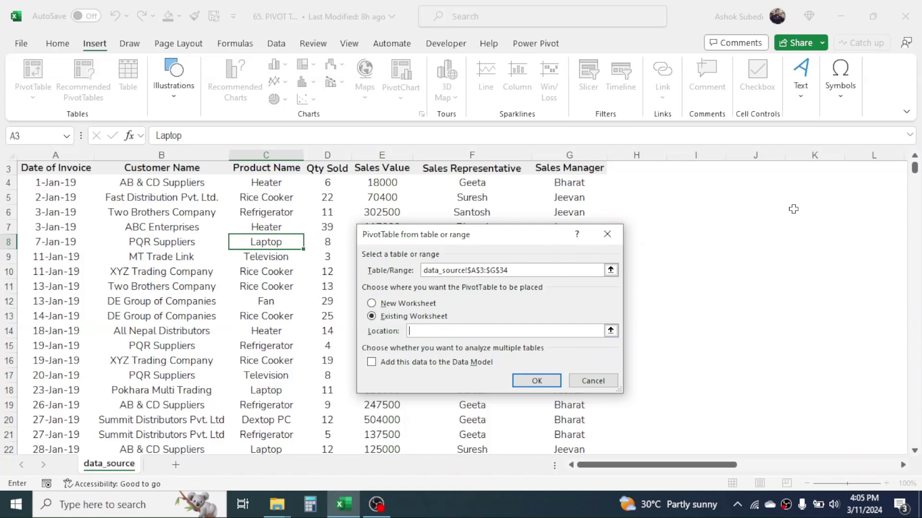
pyautogui.click(747, 216)
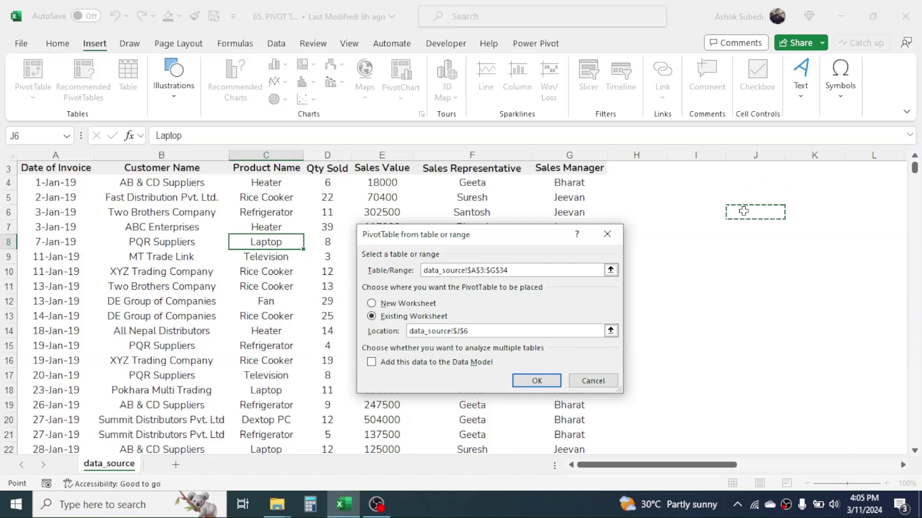
pyautogui.click(373, 306)
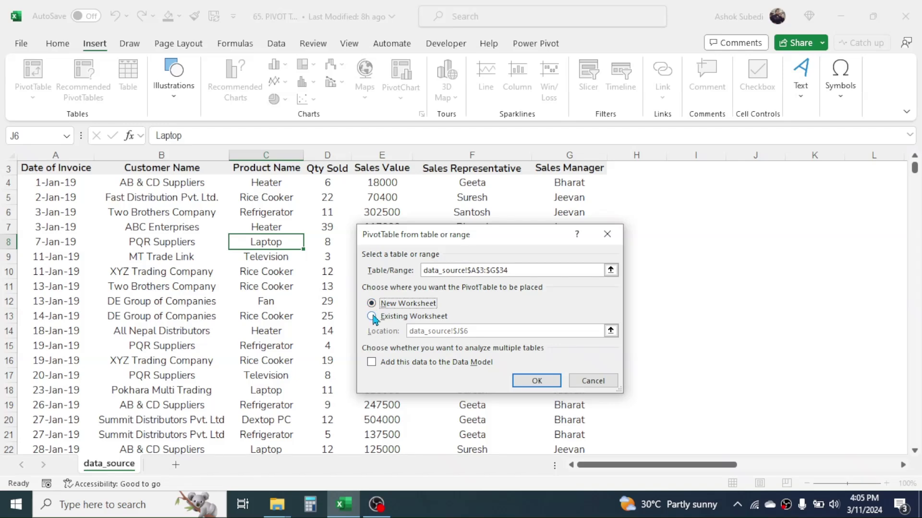
pyautogui.click(372, 317)
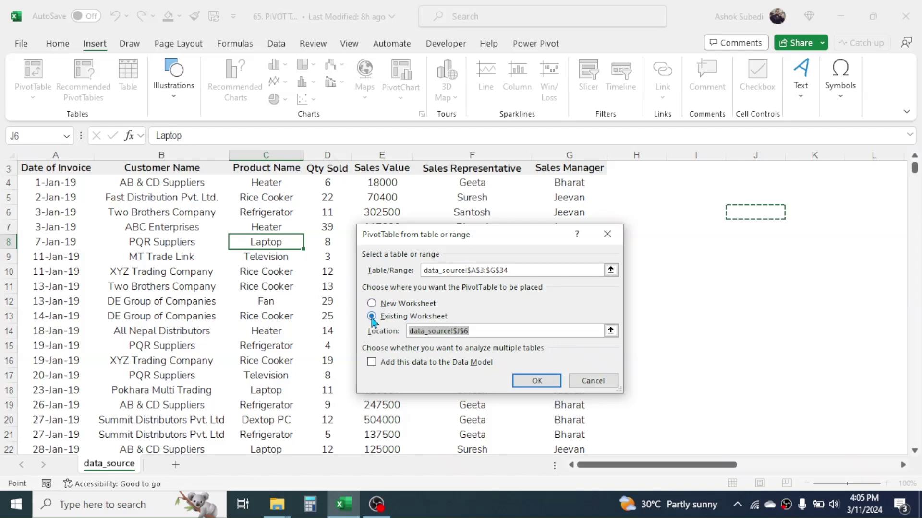
pyautogui.click(549, 384)
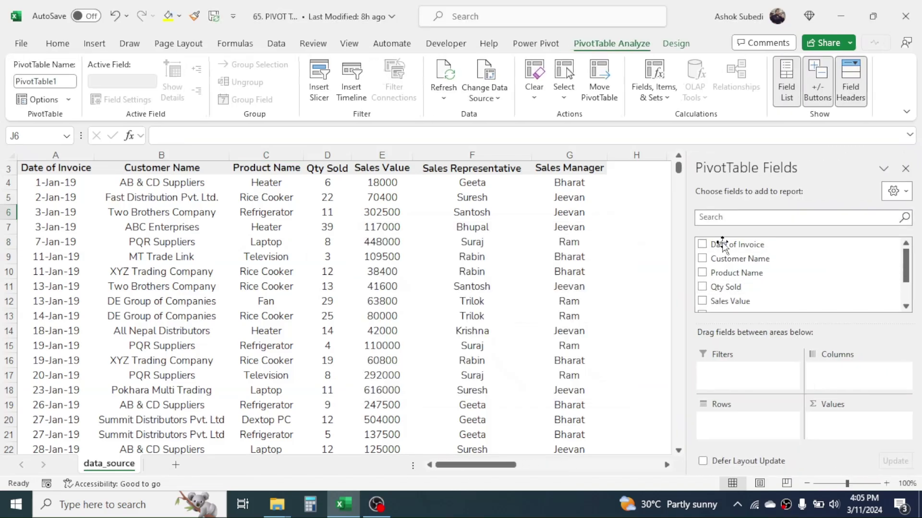
# - Put Customer Name in Rows and Sales Value in Values, giving a 6111000 Grand Total
pyautogui.moveTo(481, 466); pyautogui.dragTo(542, 471)
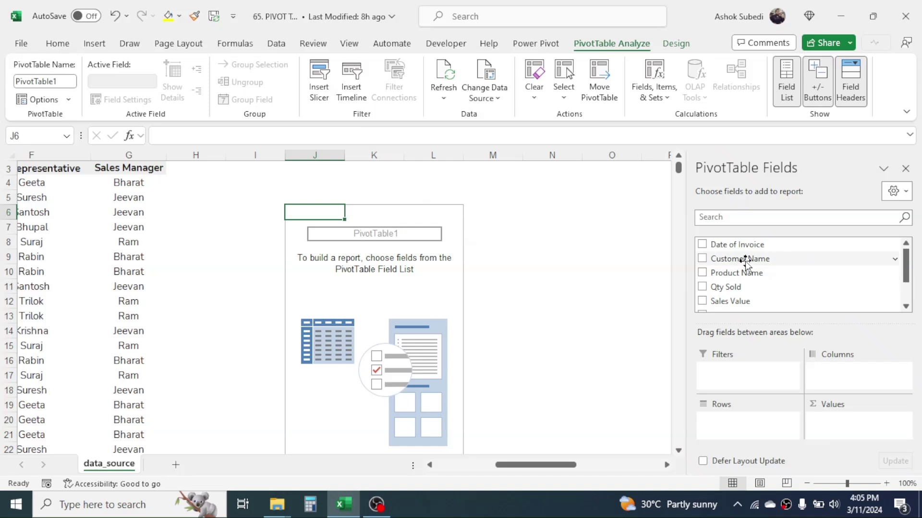
pyautogui.moveTo(734, 261); pyautogui.dragTo(740, 428)
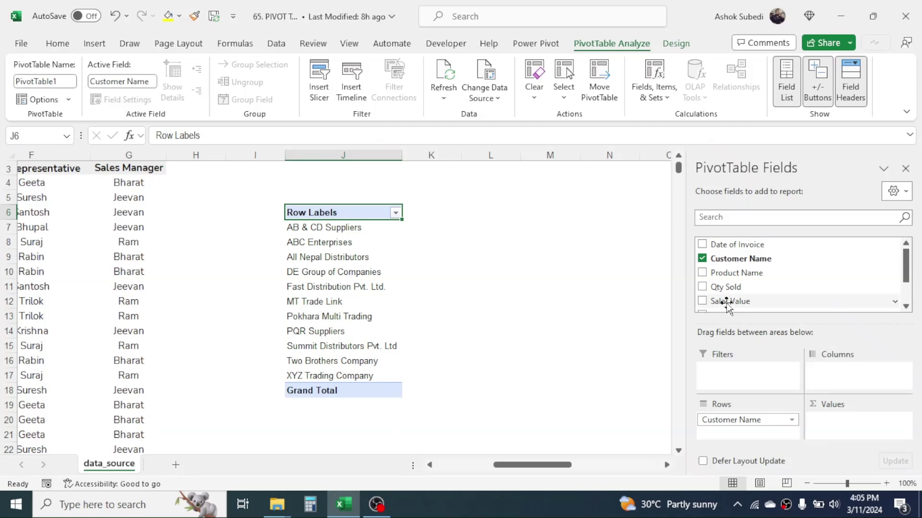
pyautogui.moveTo(726, 303); pyautogui.dragTo(851, 424)
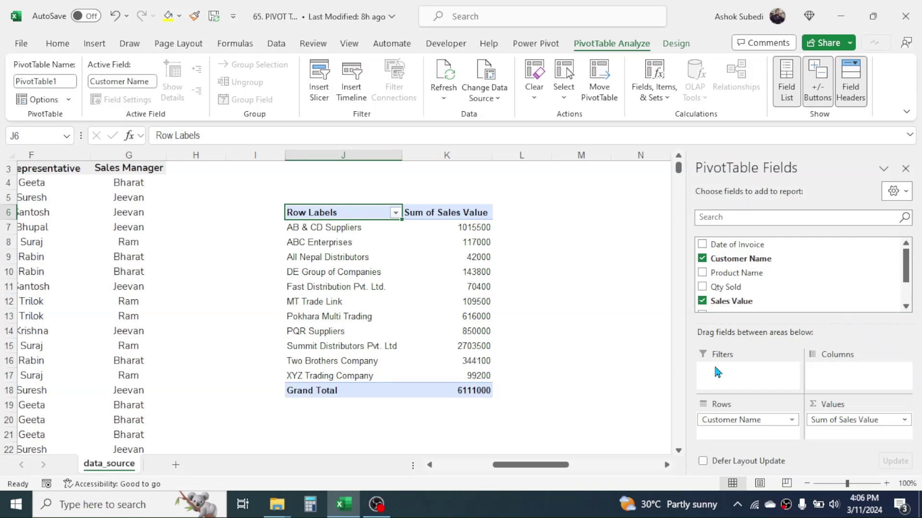
# - Try Product Name instead of Customer Name as the pivot rows, then remove it again
pyautogui.click(702, 259)
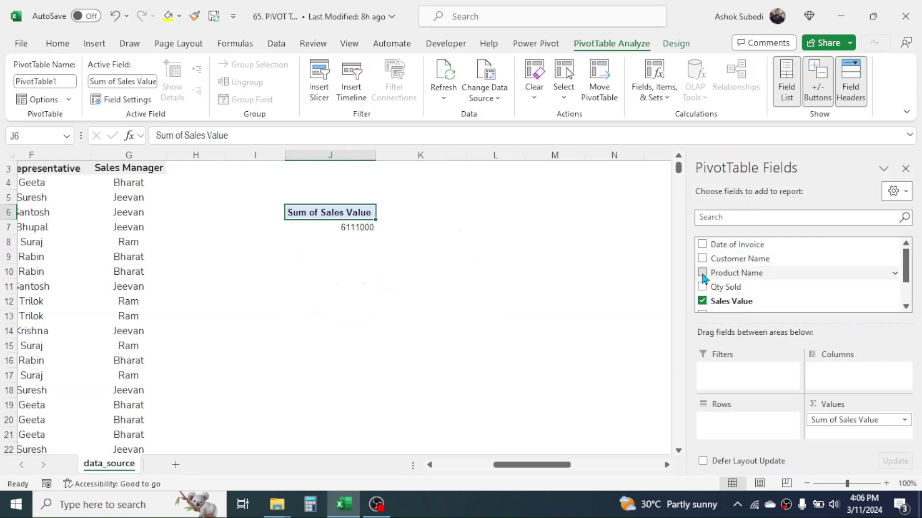
pyautogui.click(702, 274)
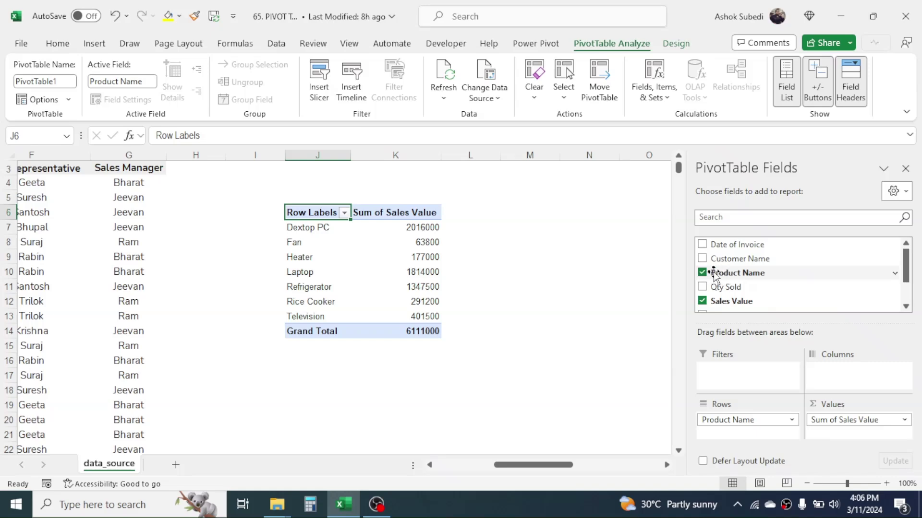
pyautogui.click(705, 273)
pyautogui.moveTo(722, 272); pyautogui.dragTo(729, 422)
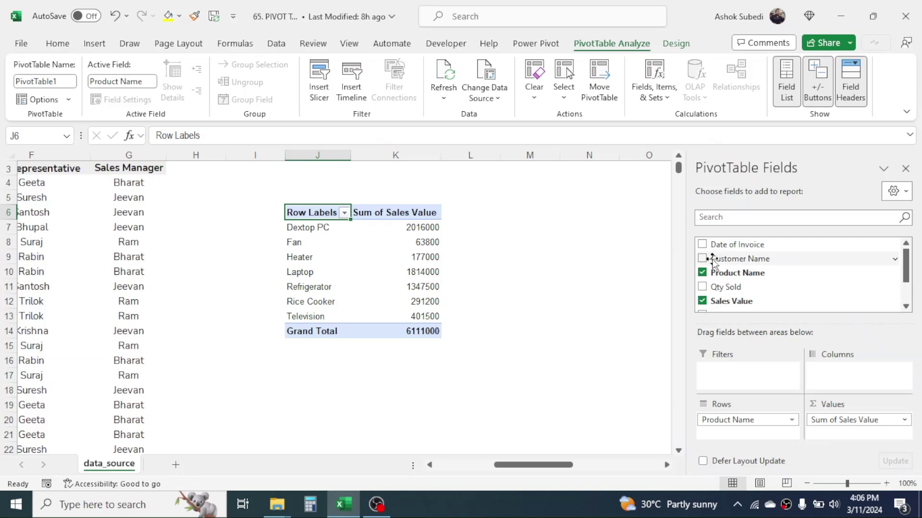
pyautogui.click(702, 273)
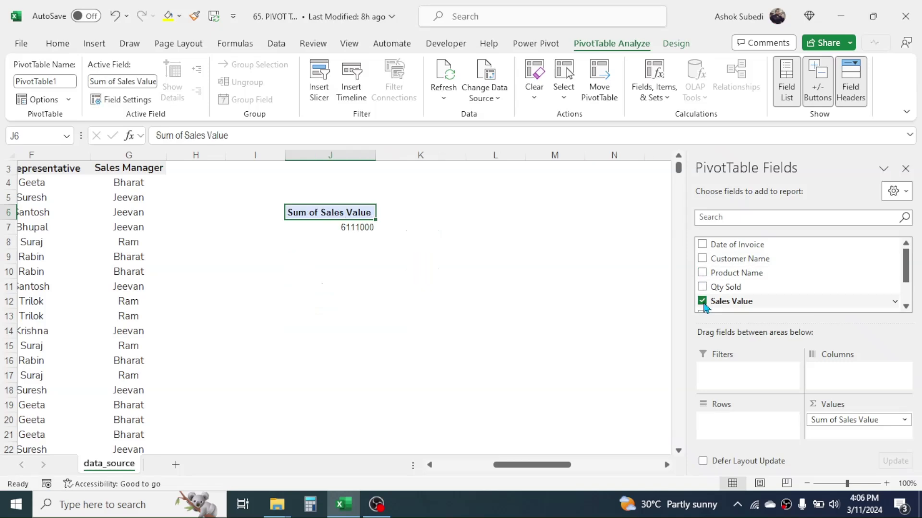
# - Clear Sales Value and rebuild the pivot with Customer Name rows and summed Qty Sold
pyautogui.click(702, 301)
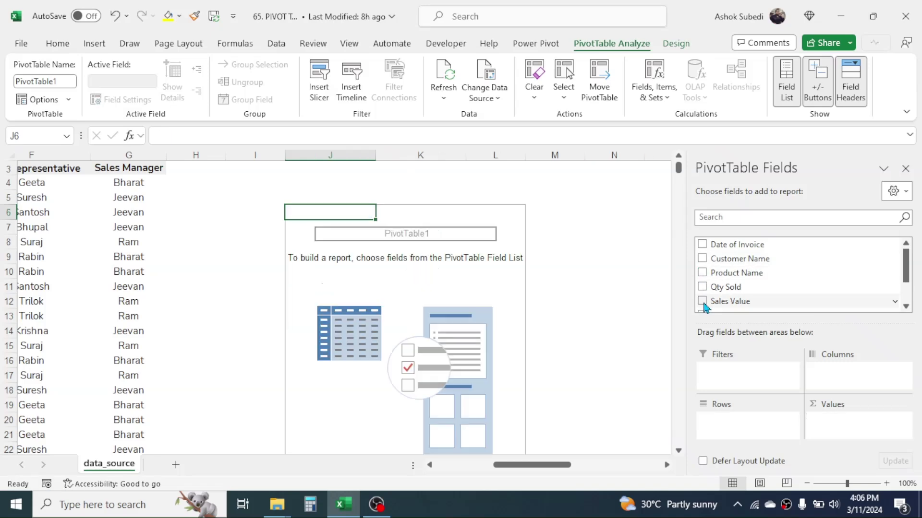
pyautogui.click(702, 259)
pyautogui.click(702, 287)
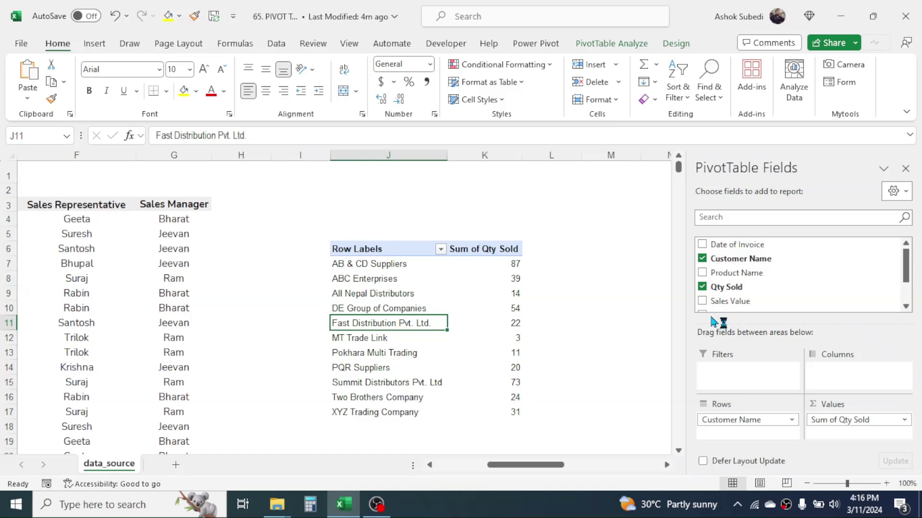
# - Swap Qty Sold for Sales Value and add Product Name as columns for per-product totals
pyautogui.click(703, 288)
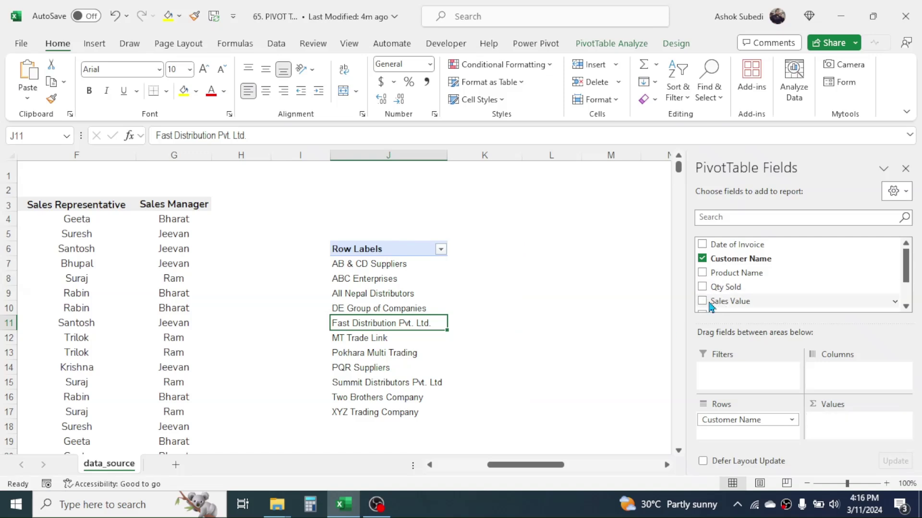
pyautogui.click(702, 301)
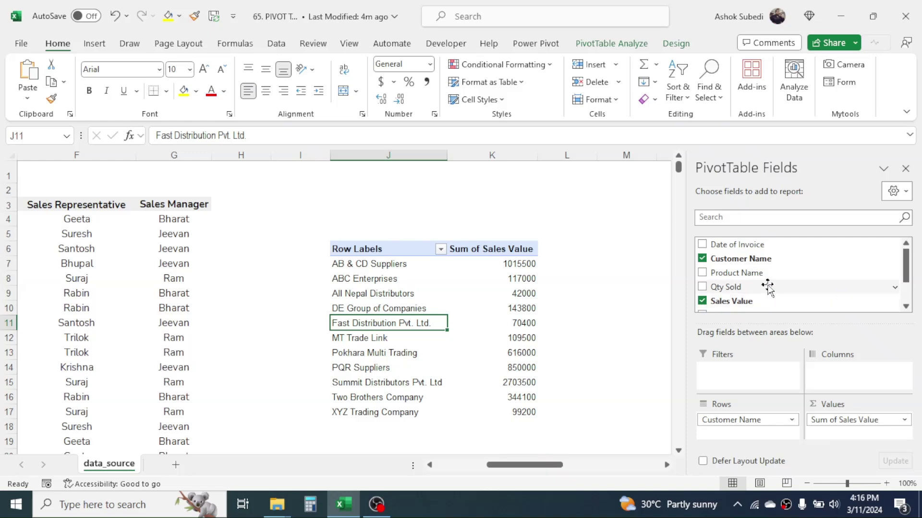
pyautogui.moveTo(725, 273); pyautogui.dragTo(856, 374)
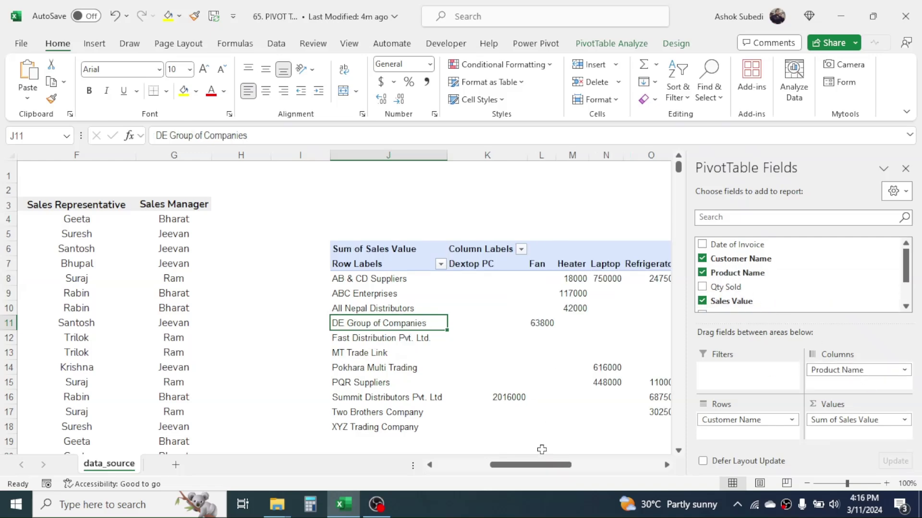
pyautogui.moveTo(531, 468); pyautogui.dragTo(560, 473)
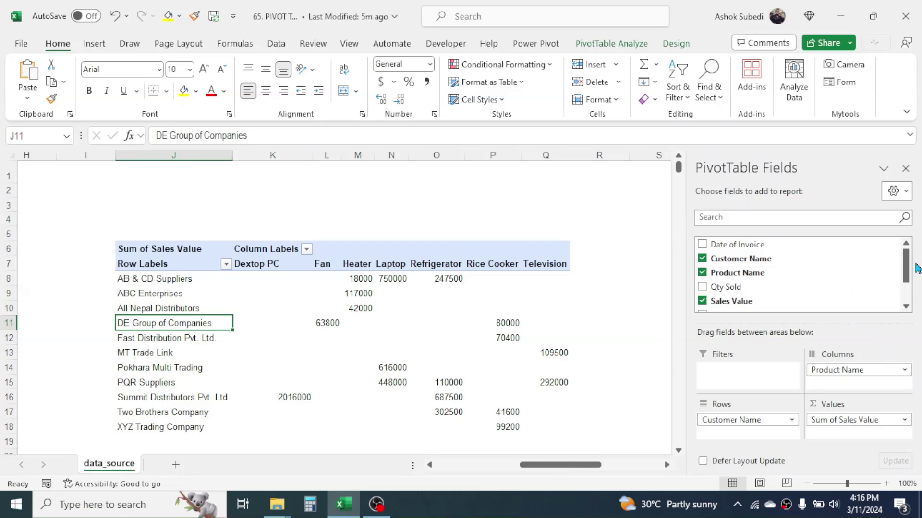
pyautogui.moveTo(907, 268); pyautogui.dragTo(906, 286)
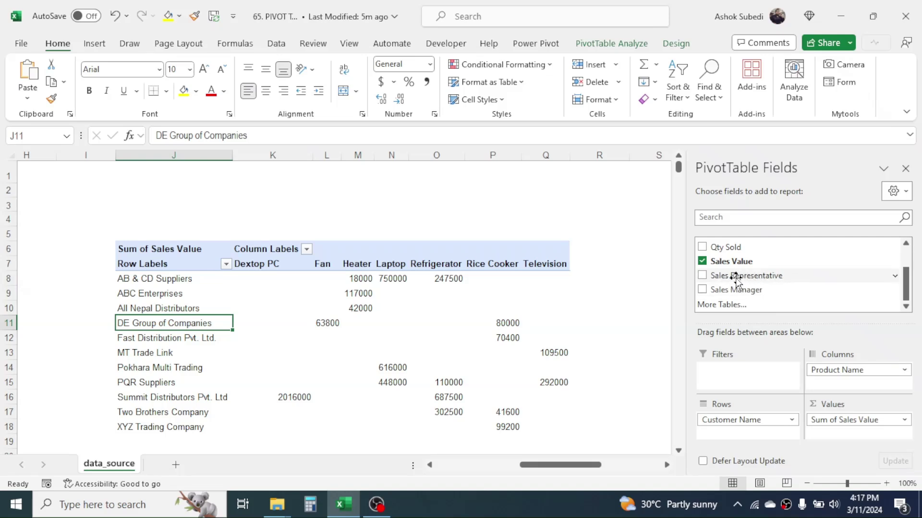
# - Add Sales Representative as a report filter and limit the pivot to Suraj
pyautogui.moveTo(733, 278); pyautogui.dragTo(741, 379)
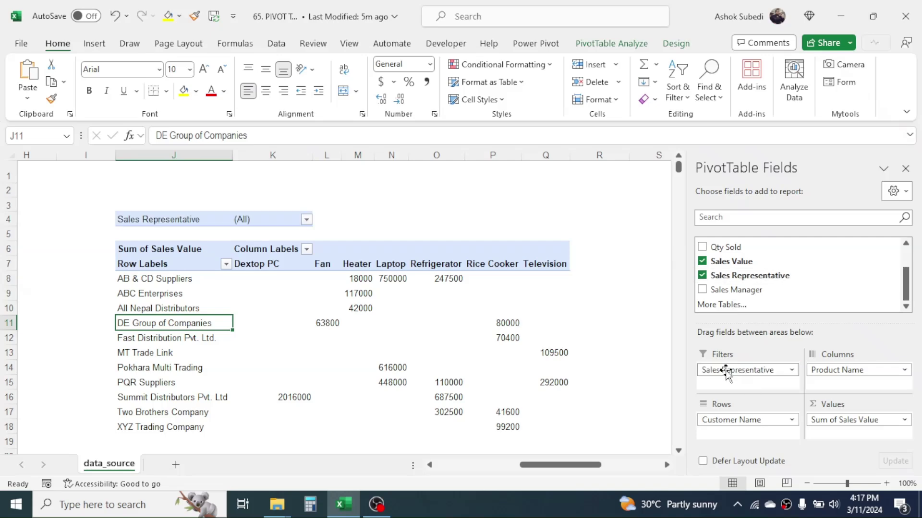
pyautogui.click(306, 220)
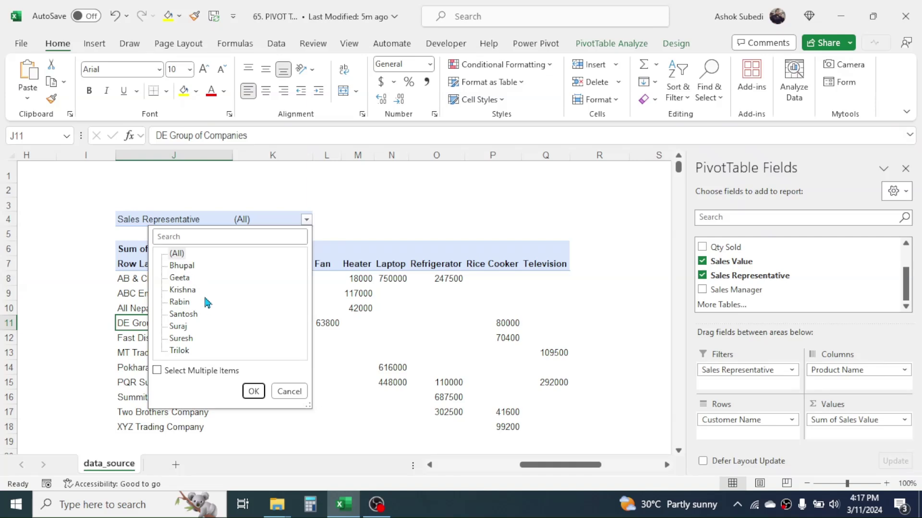
pyautogui.click(178, 327)
pyautogui.click(253, 391)
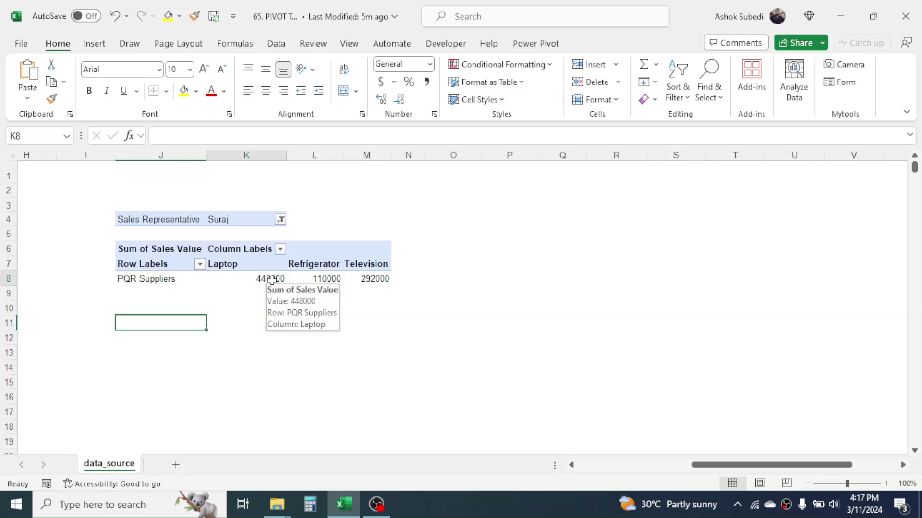
# - Reset the representative filter to (All) and remove the Sales Representative field
pyautogui.click(280, 220)
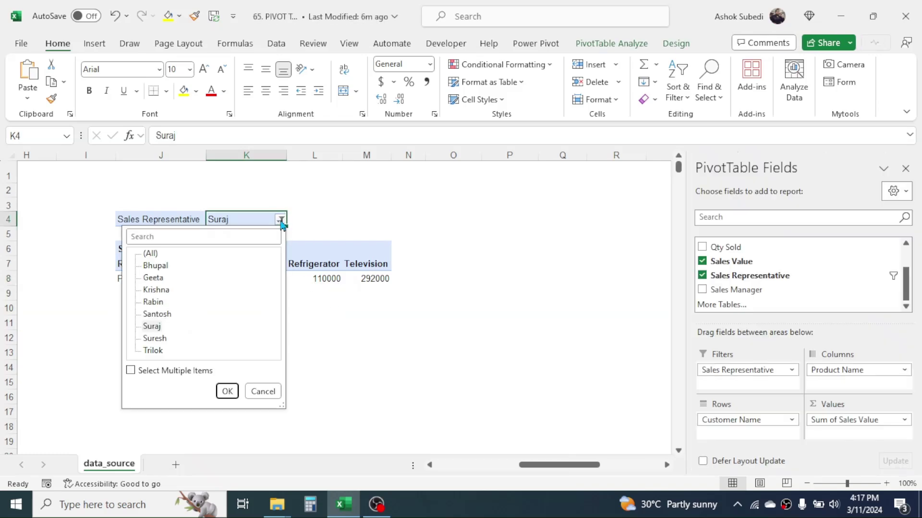
pyautogui.click(148, 253)
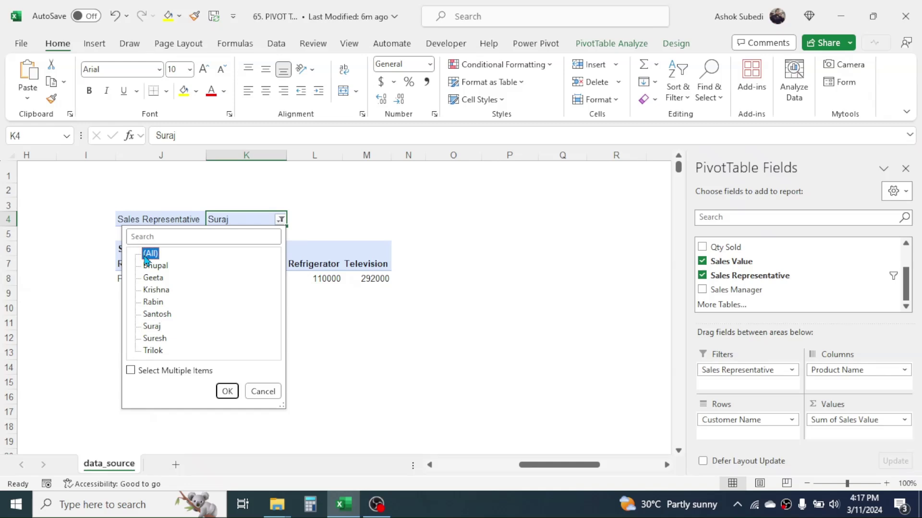
pyautogui.click(227, 391)
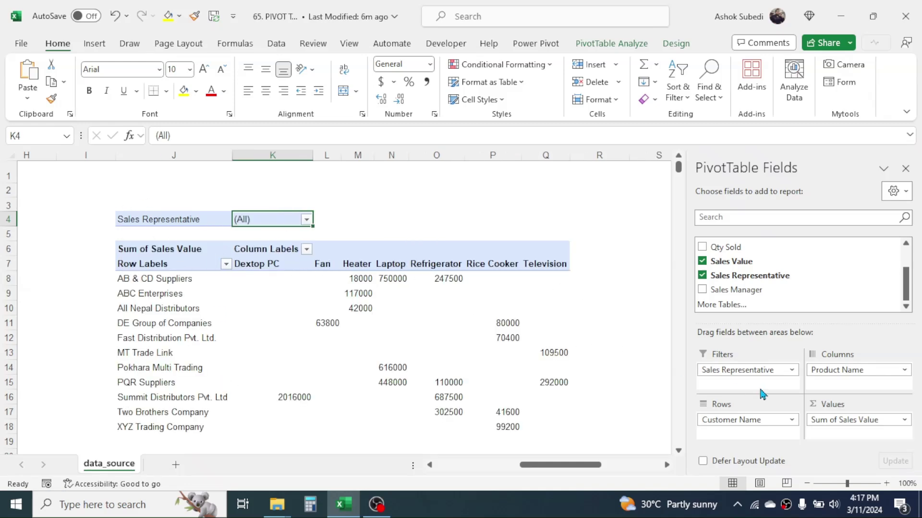
pyautogui.click(702, 275)
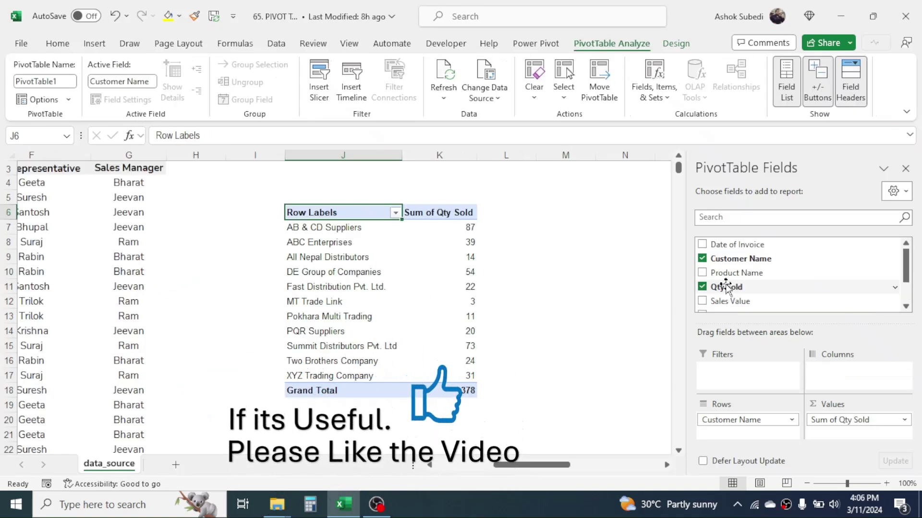
# - Replace Customer Name and Qty Sold with Sales Representative rows and summed Sales Value
pyautogui.click(702, 287)
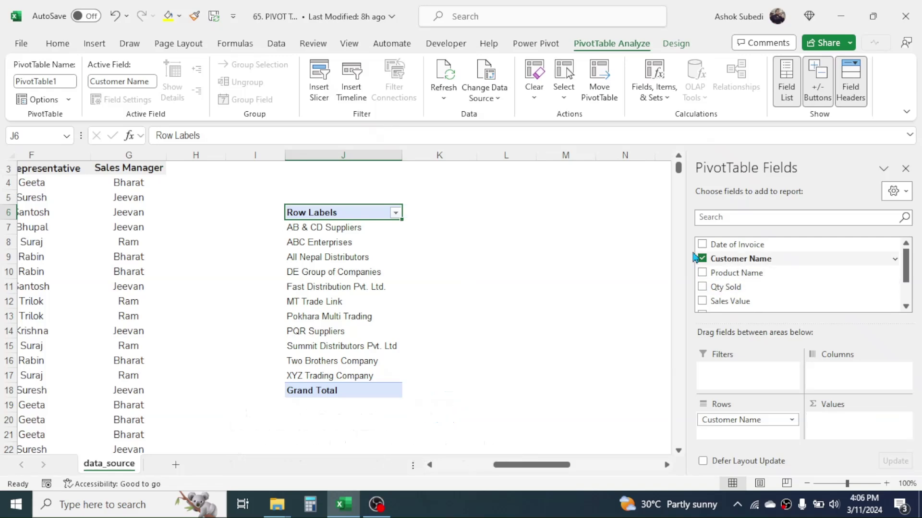
pyautogui.click(701, 260)
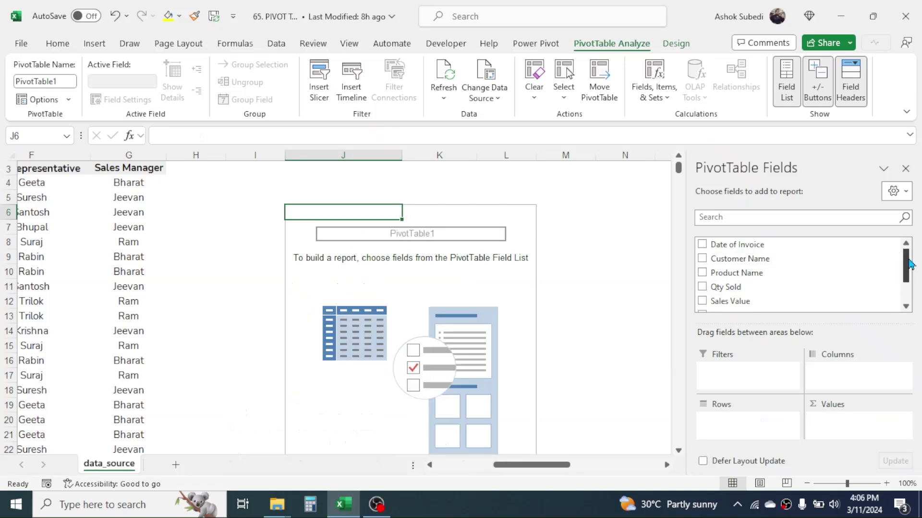
pyautogui.moveTo(909, 264); pyautogui.dragTo(910, 280)
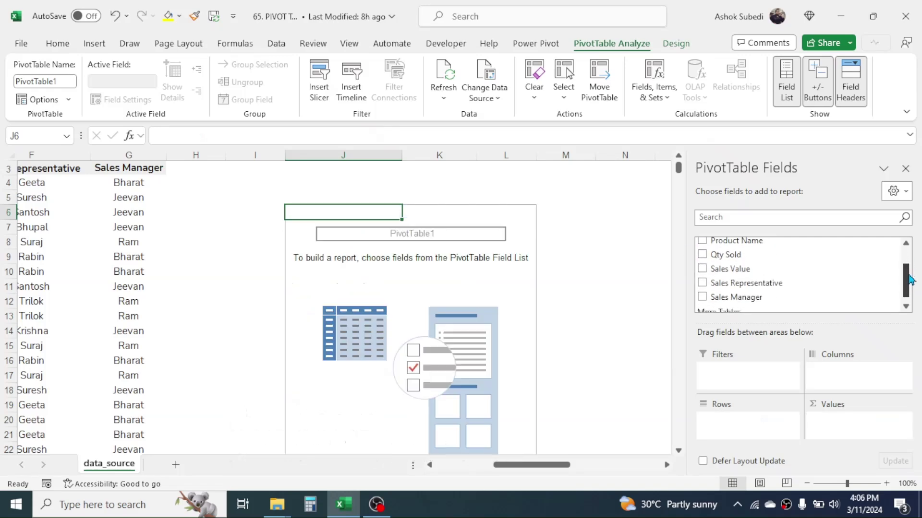
pyautogui.click(710, 287)
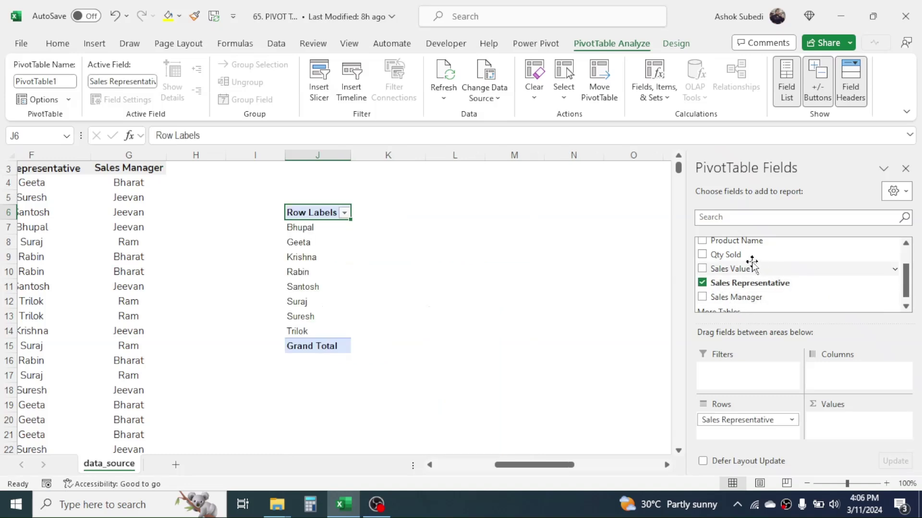
pyautogui.click(705, 269)
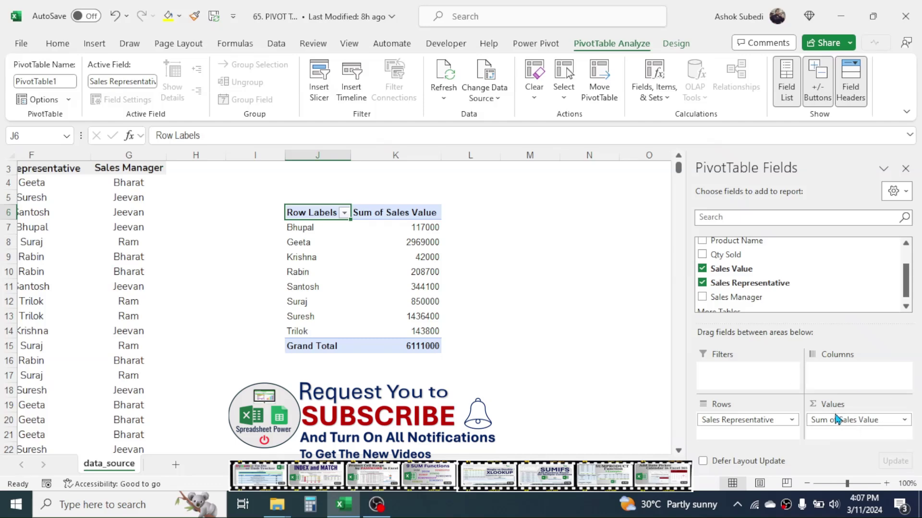
pyautogui.click(905, 421)
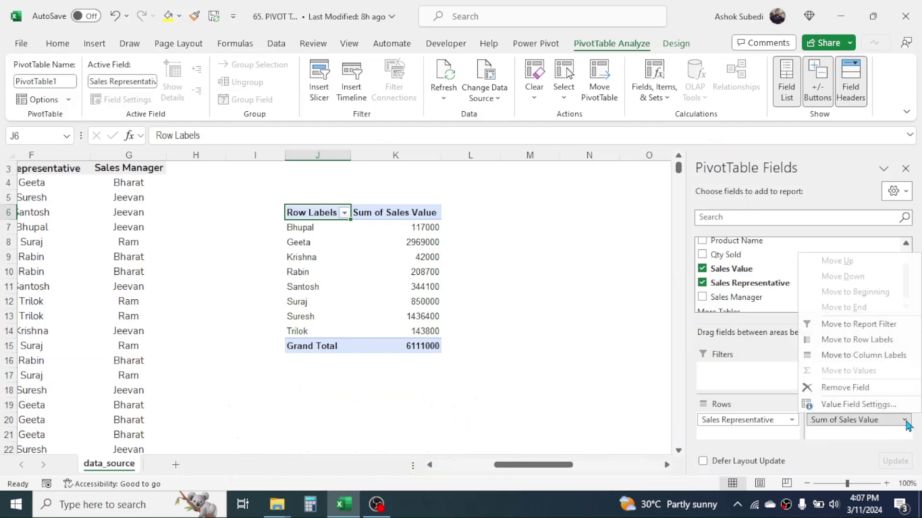
pyautogui.click(850, 408)
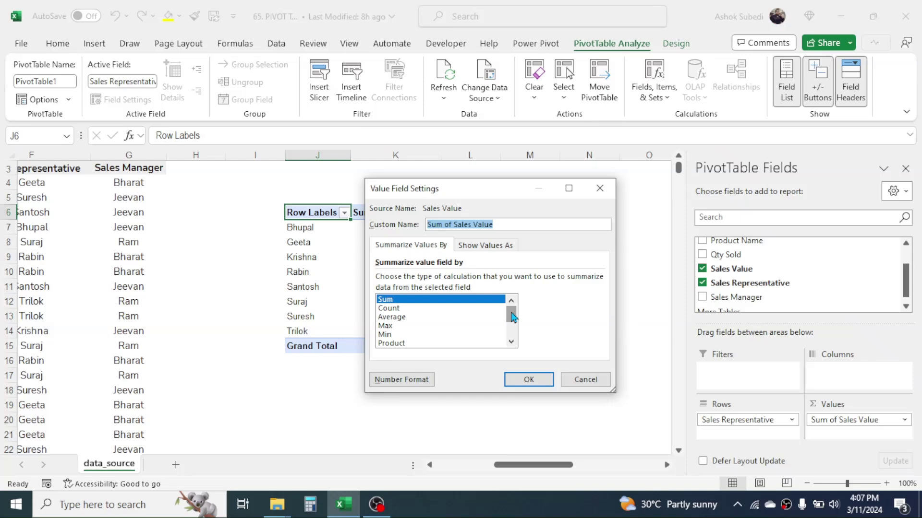
pyautogui.click(391, 310)
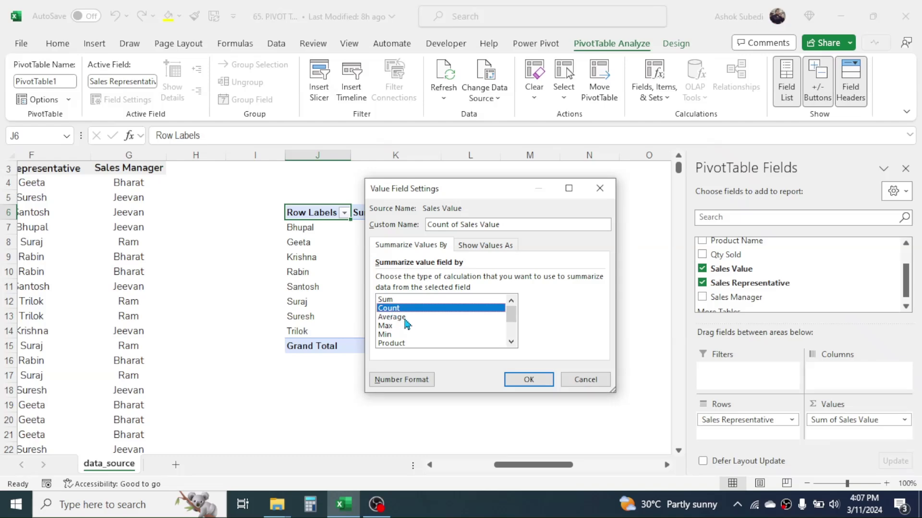
pyautogui.click(398, 319)
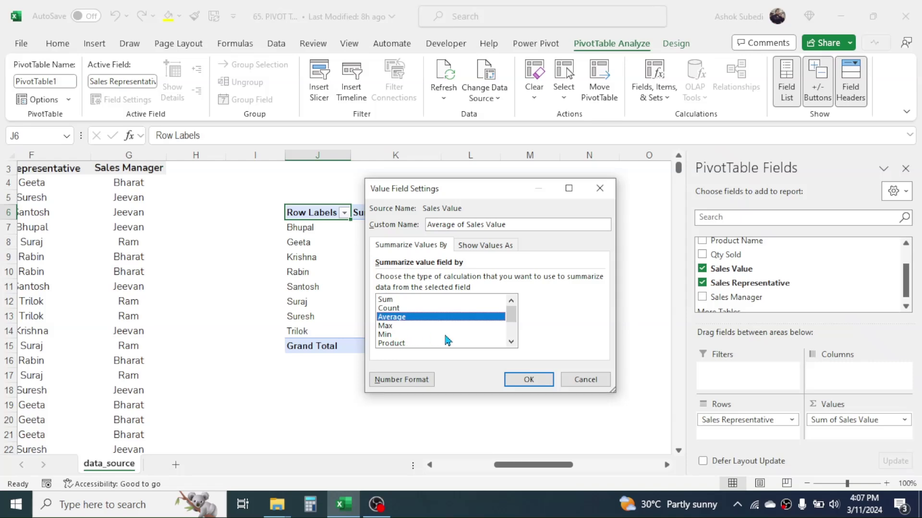
pyautogui.click(511, 342)
pyautogui.click(512, 342)
pyautogui.click(511, 342)
pyautogui.click(512, 342)
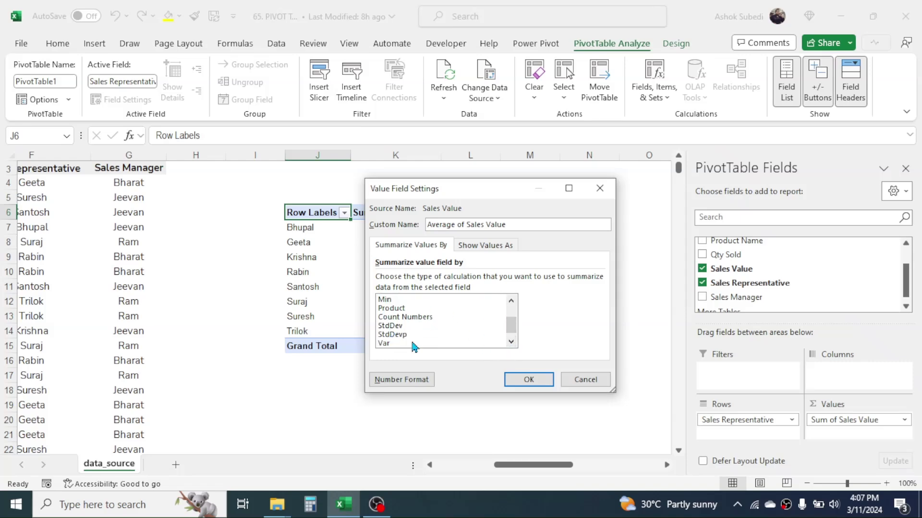
pyautogui.click(580, 381)
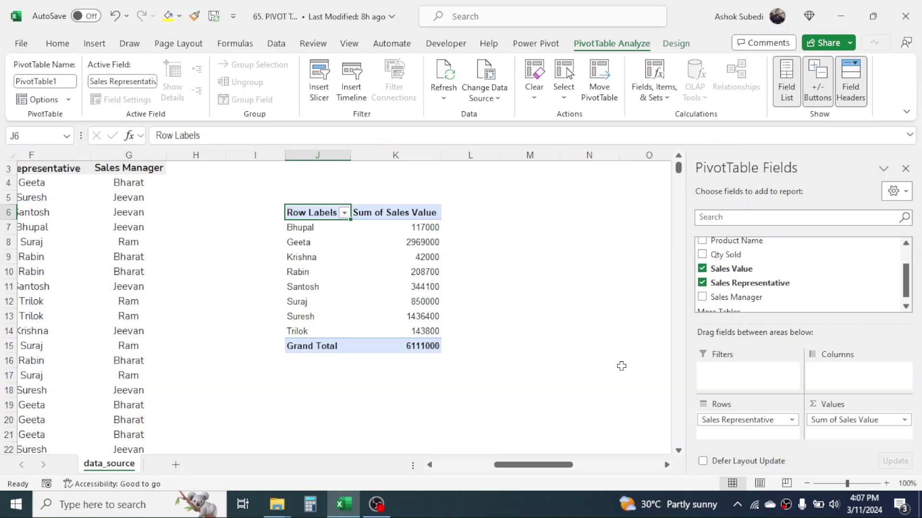
pyautogui.hotkey('ctrl', 'z')
# - Set Customer Name rows with summed Sales Value, close the field list, and select J8
pyautogui.scroll(2, 889, 275)
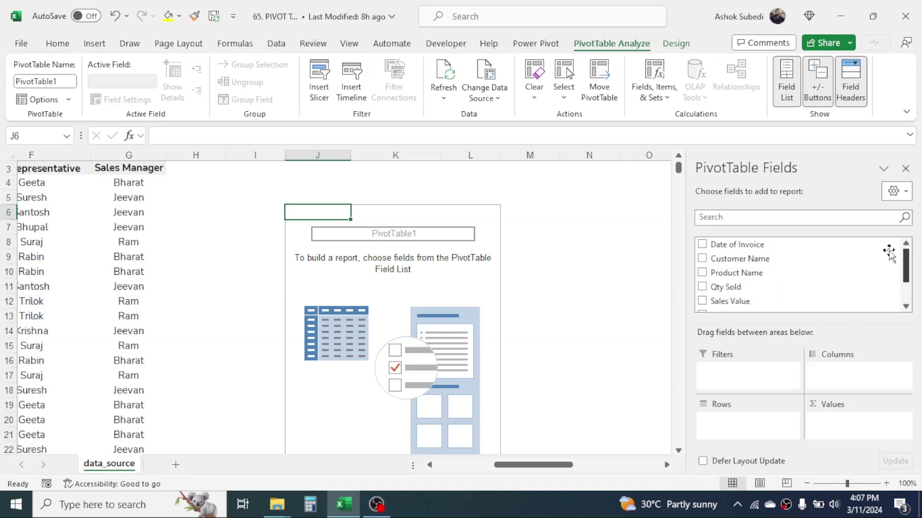
pyautogui.click(701, 258)
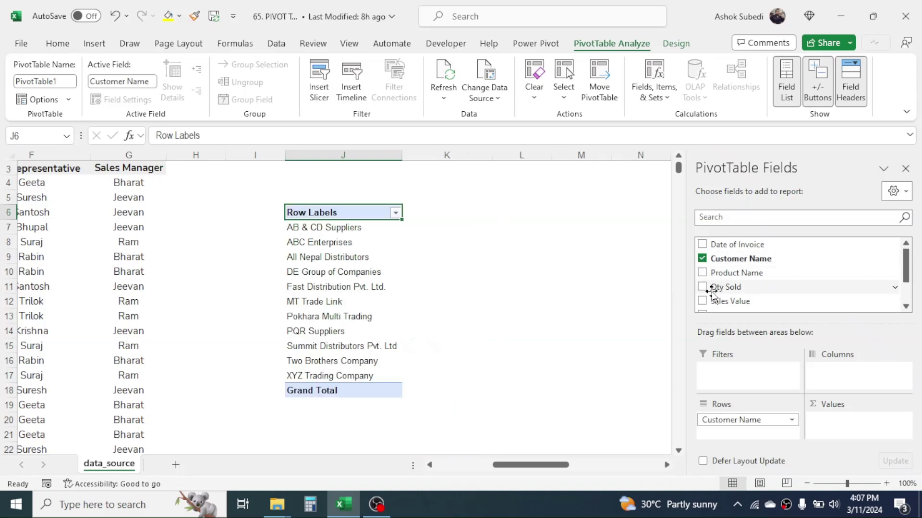
pyautogui.click(702, 301)
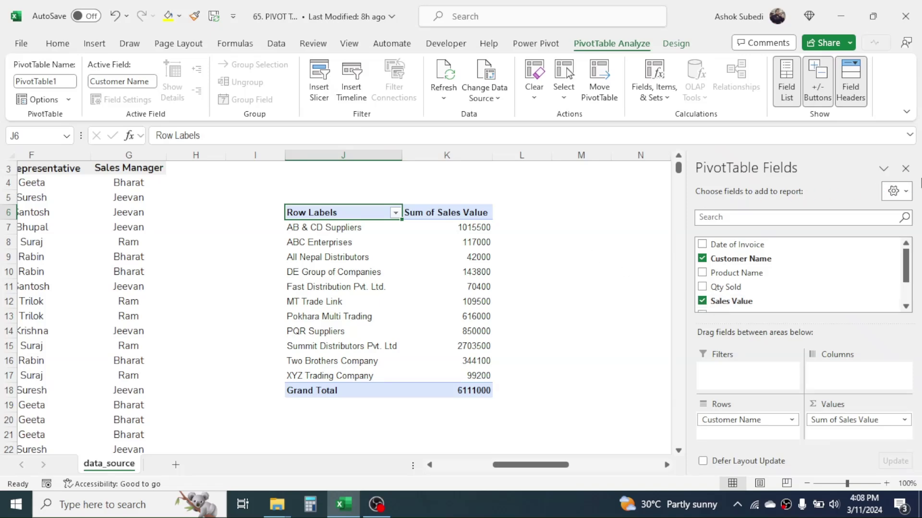
pyautogui.click(907, 170)
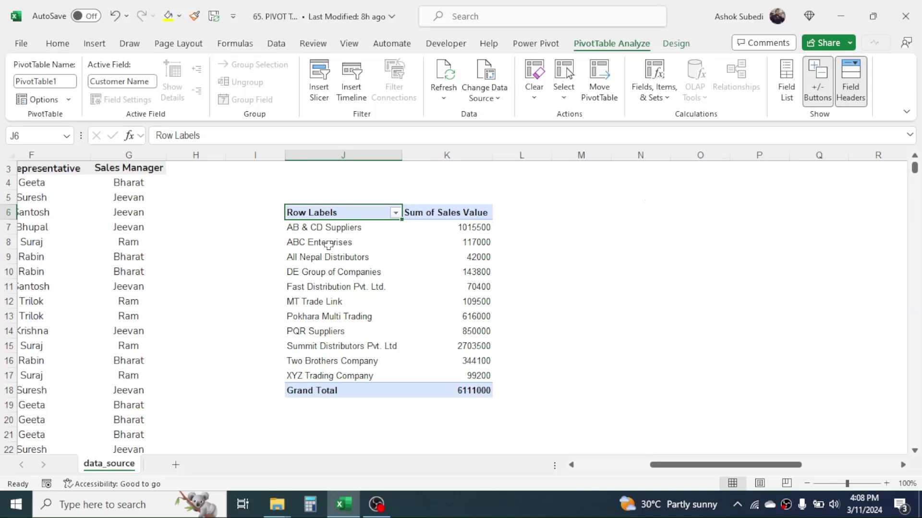
pyautogui.click(327, 243)
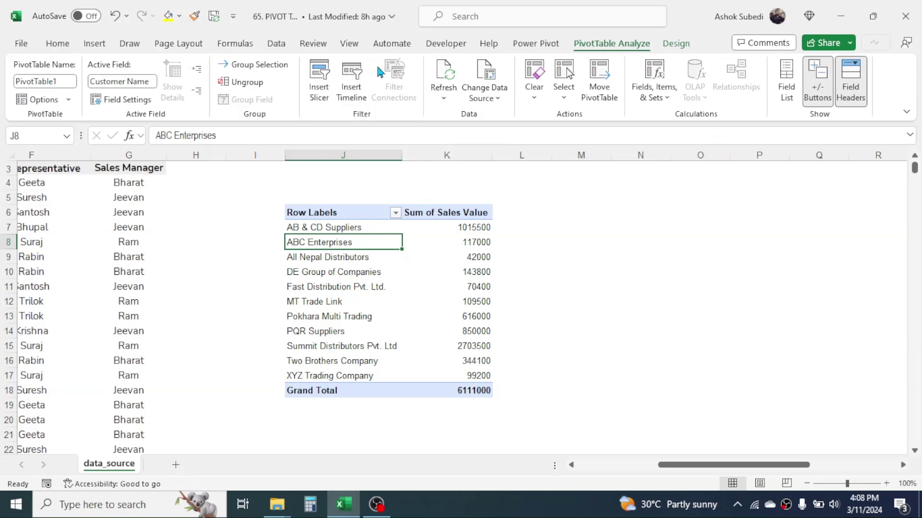
# - Insert Sales Representative and Sales Manager slicers for PivotTable1
pyautogui.click(319, 79)
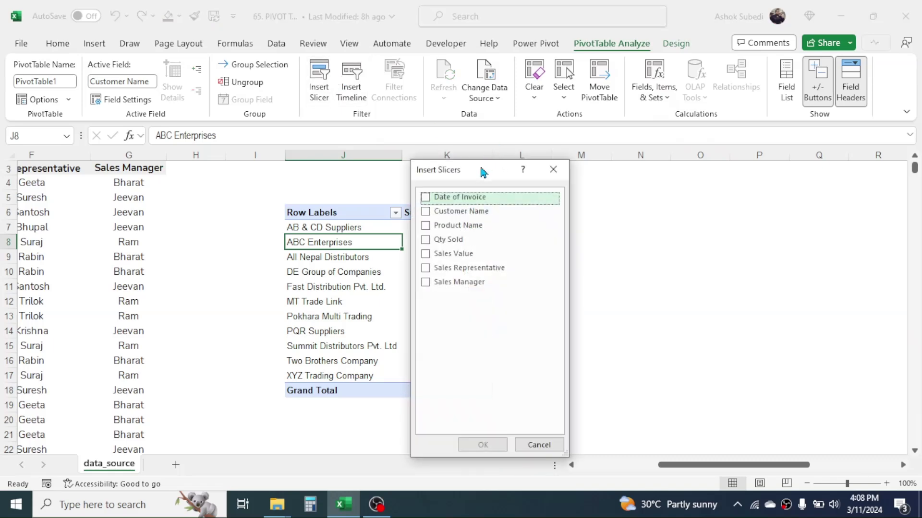
pyautogui.moveTo(483, 173); pyautogui.dragTo(599, 141)
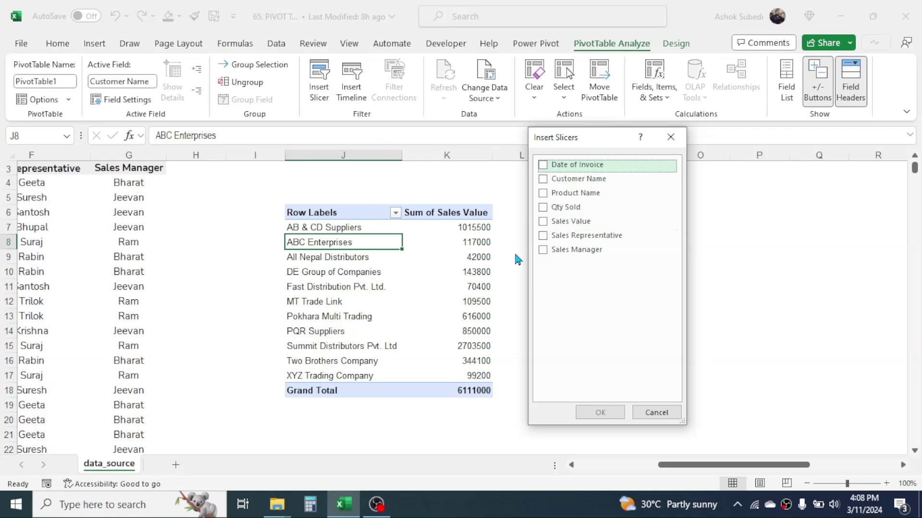
pyautogui.click(542, 237)
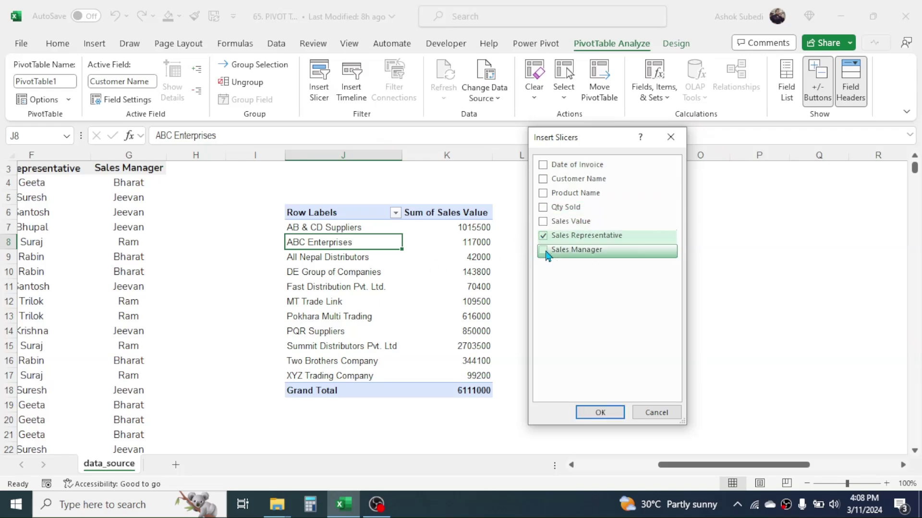
pyautogui.click(544, 250)
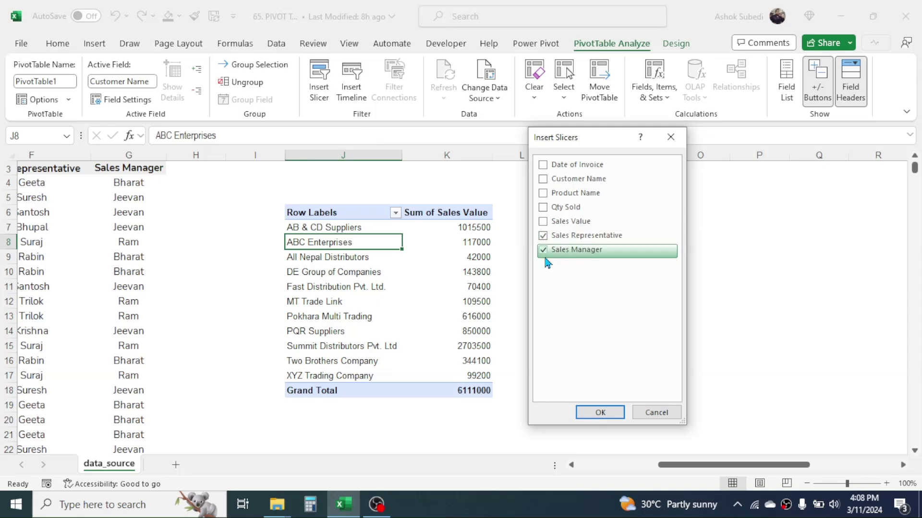
pyautogui.click(600, 412)
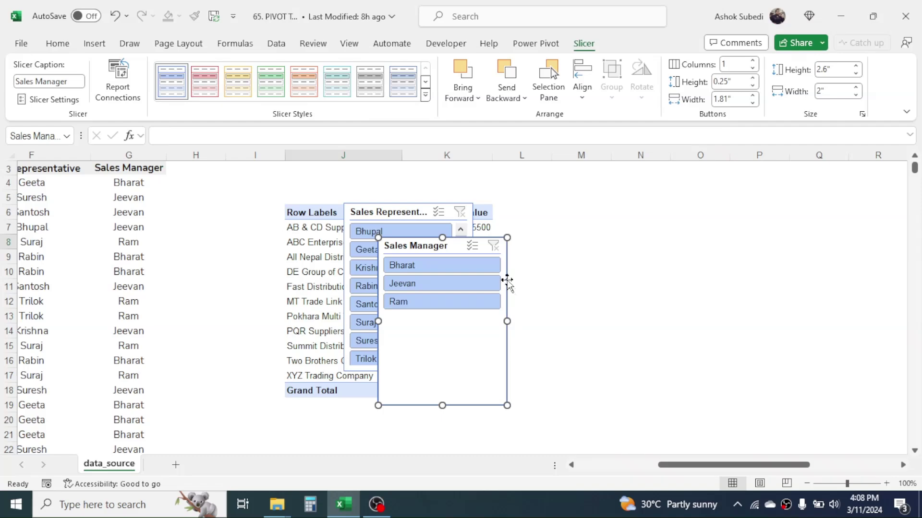
# - Place the Sales Manager and Sales Representative slicers side by side right of the pivot, both narrowed
pyautogui.moveTo(507, 280); pyautogui.dragTo(699, 244)
pyautogui.moveTo(700, 285); pyautogui.dragTo(644, 288)
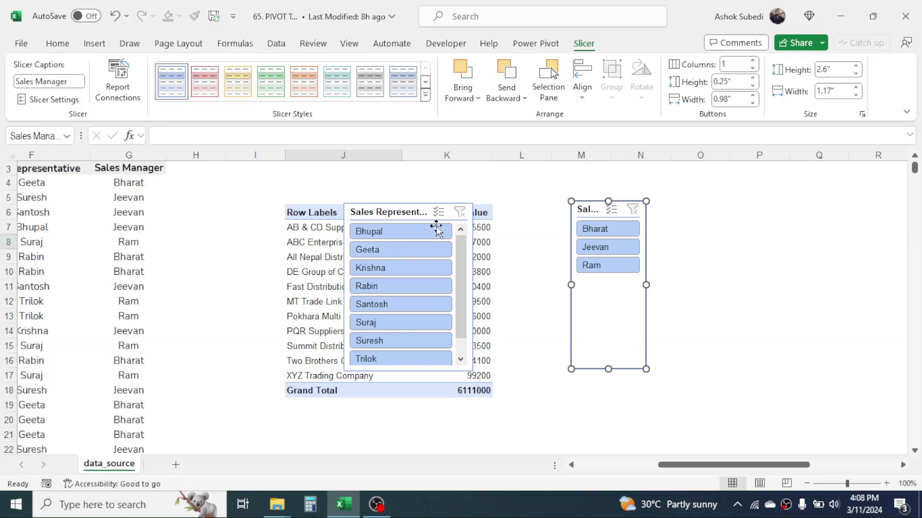
pyautogui.moveTo(422, 372); pyautogui.dragTo(730, 369)
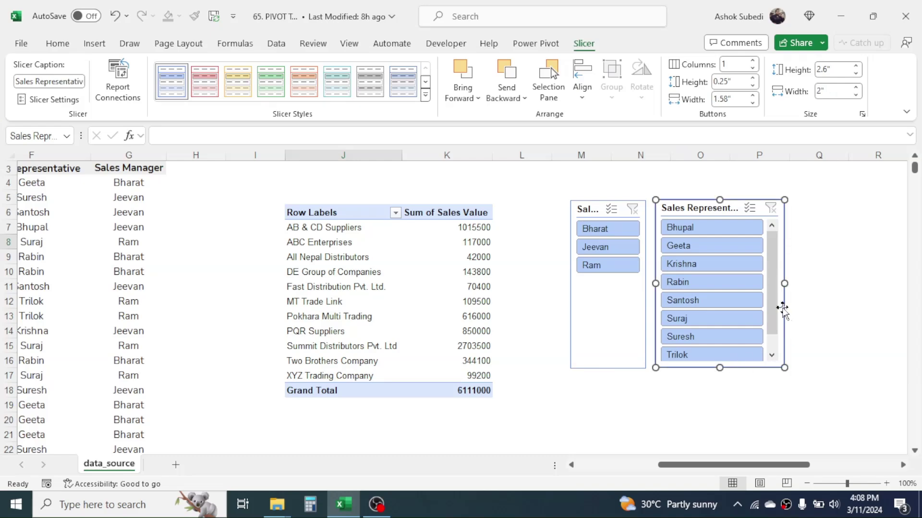
pyautogui.moveTo(784, 286); pyautogui.dragTo(729, 285)
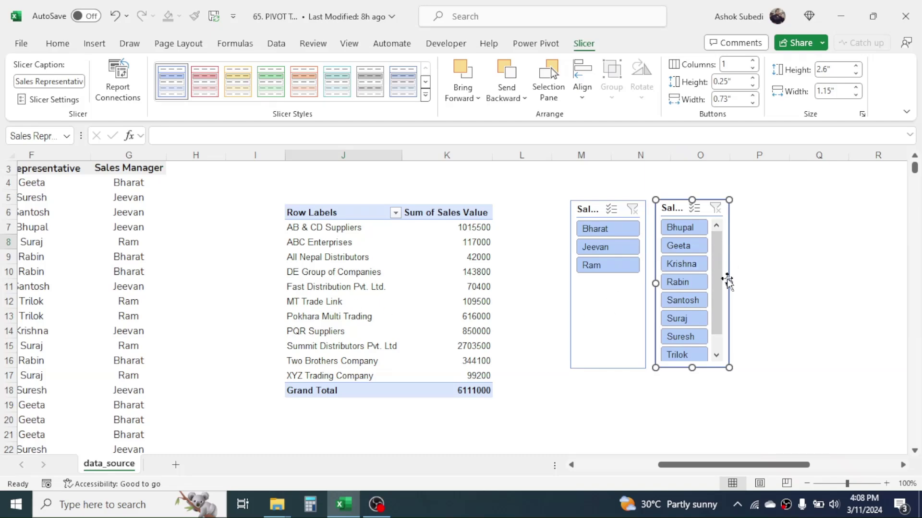
pyautogui.moveTo(729, 284); pyautogui.dragTo(737, 283)
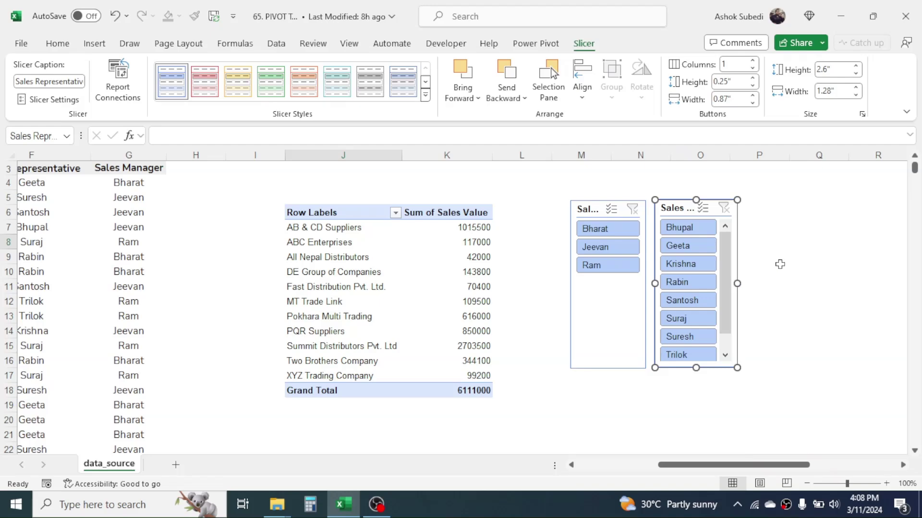
pyautogui.click(786, 260)
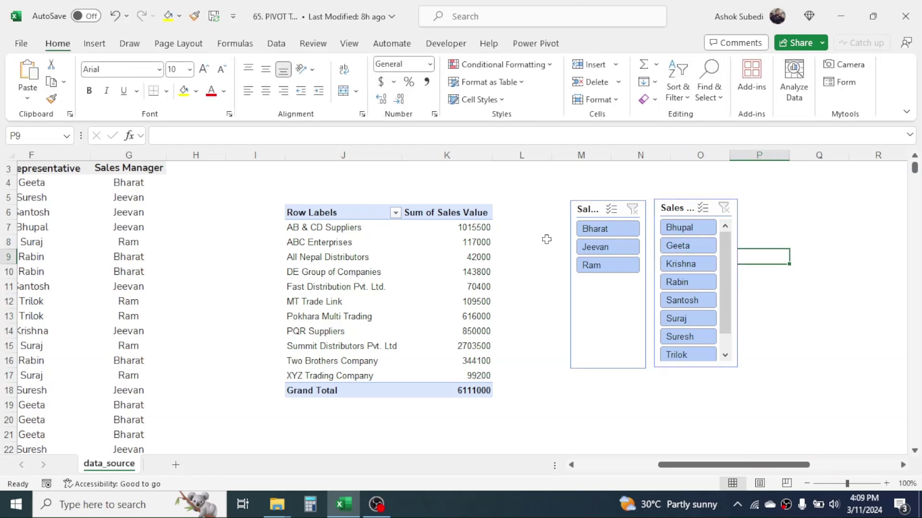
pyautogui.click(601, 248)
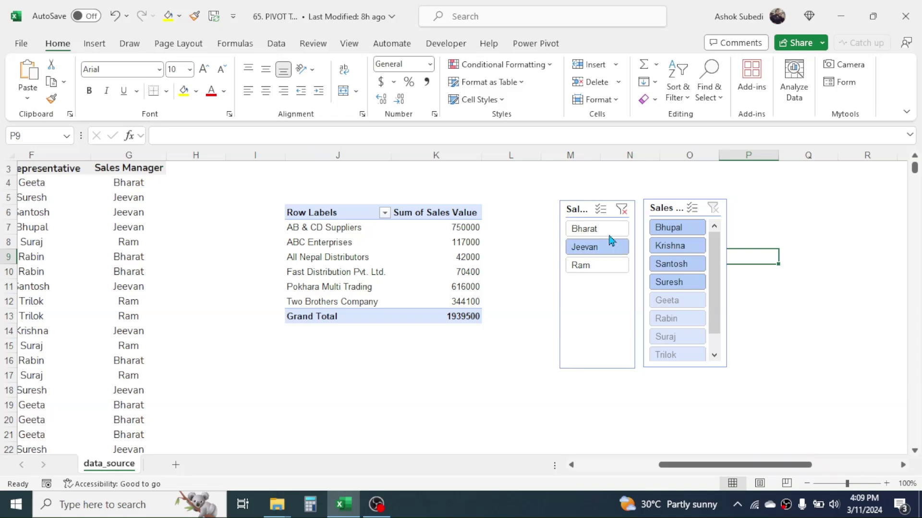
pyautogui.click(622, 210)
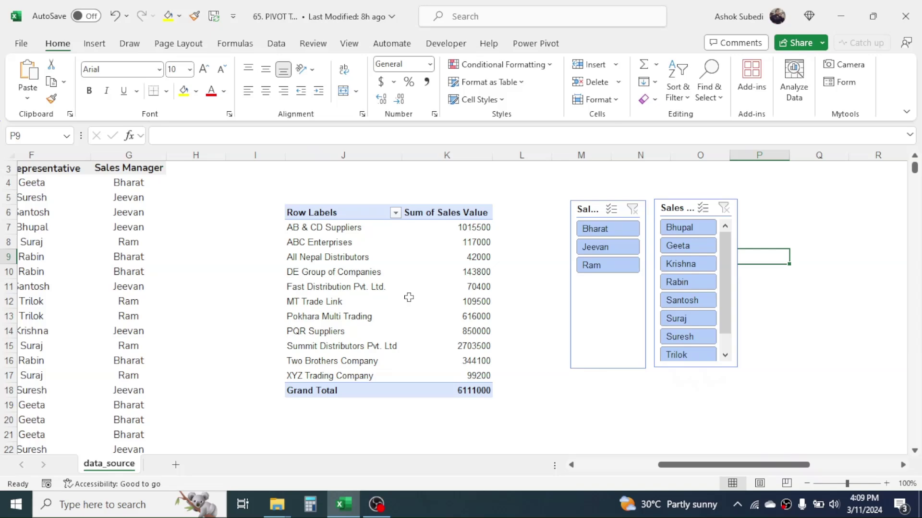
pyautogui.click(685, 229)
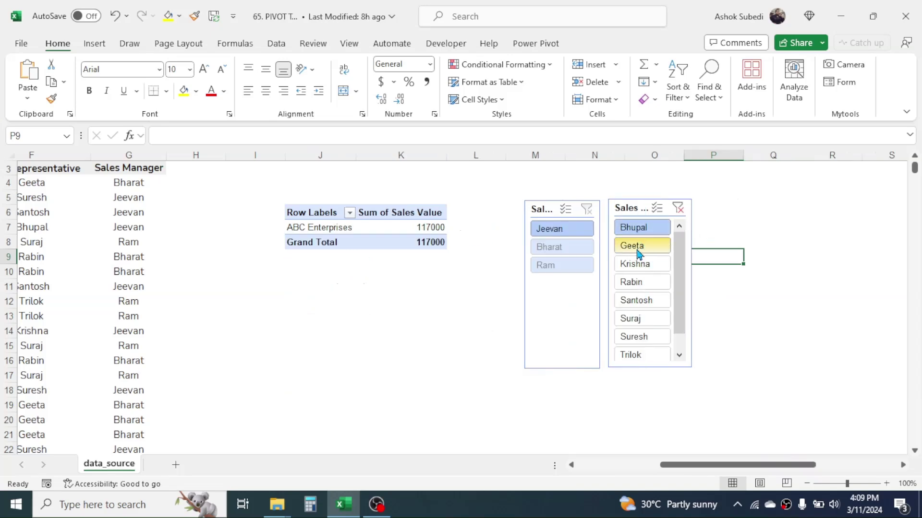
pyautogui.click(633, 247)
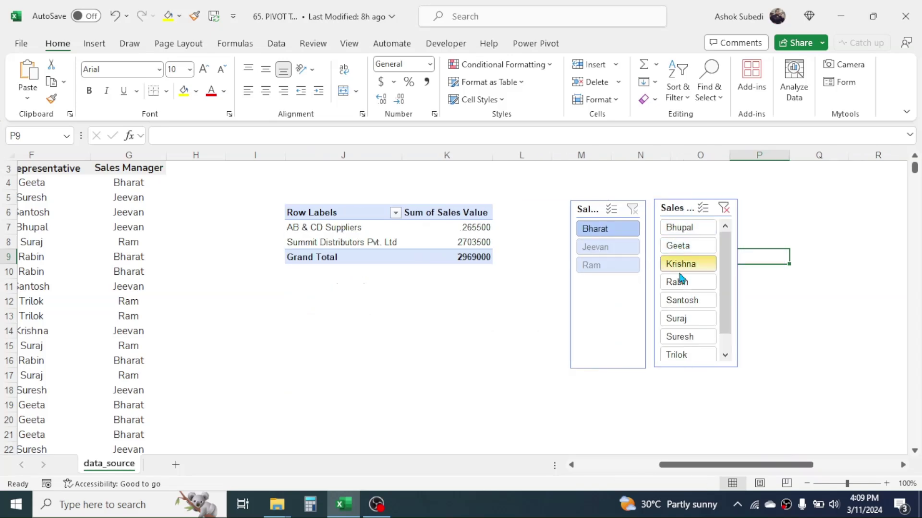
pyautogui.click(680, 269)
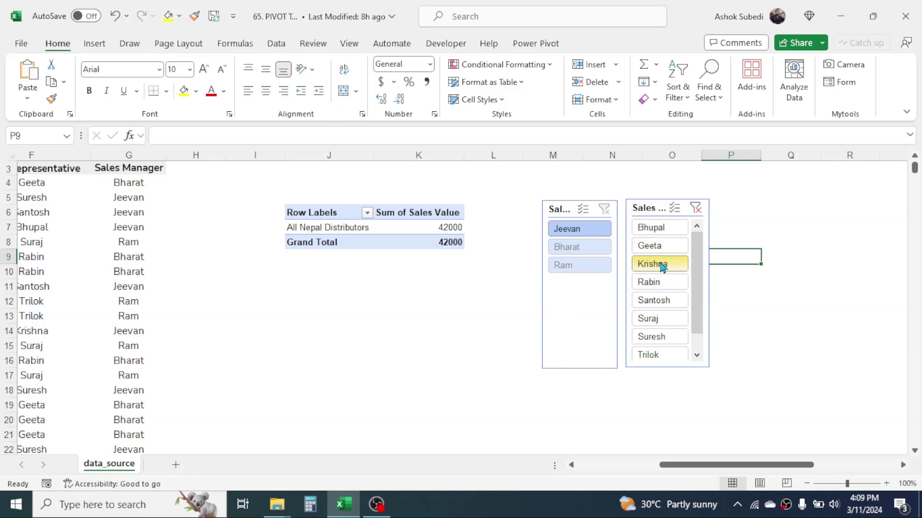
pyautogui.click(655, 286)
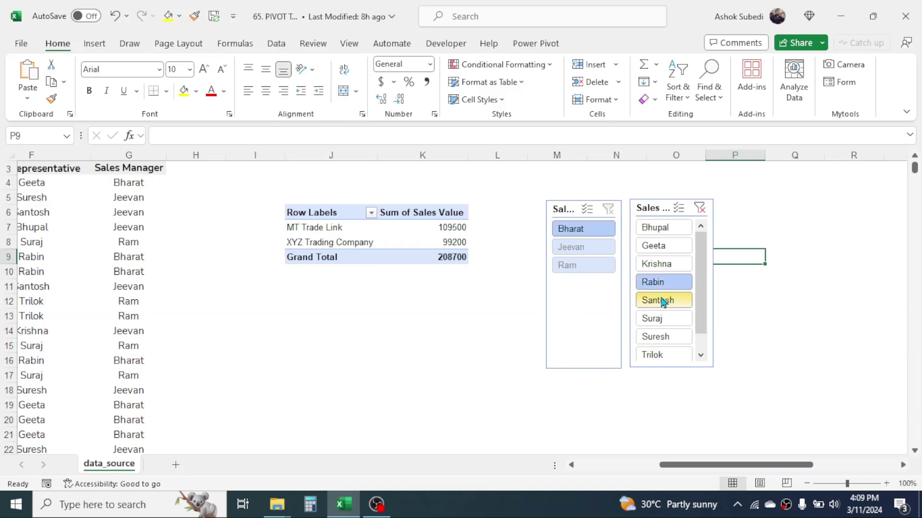
pyautogui.click(662, 301)
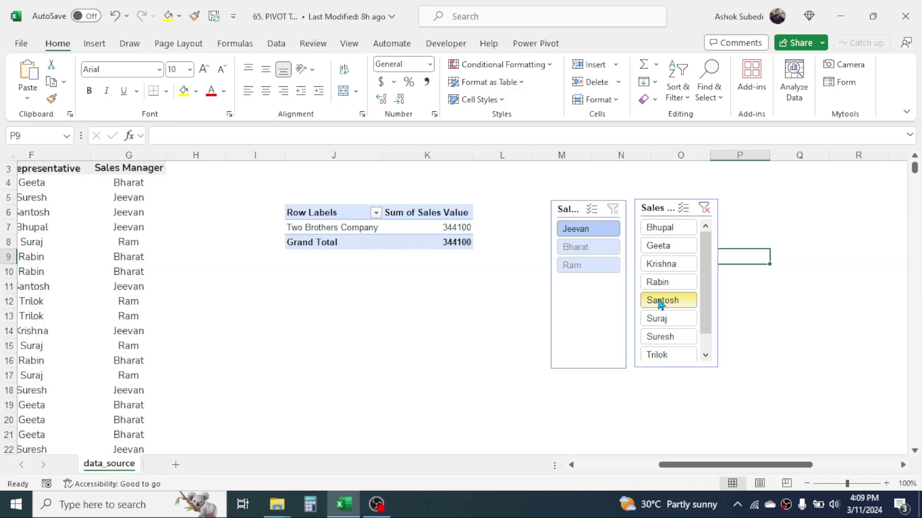
pyautogui.click(664, 247)
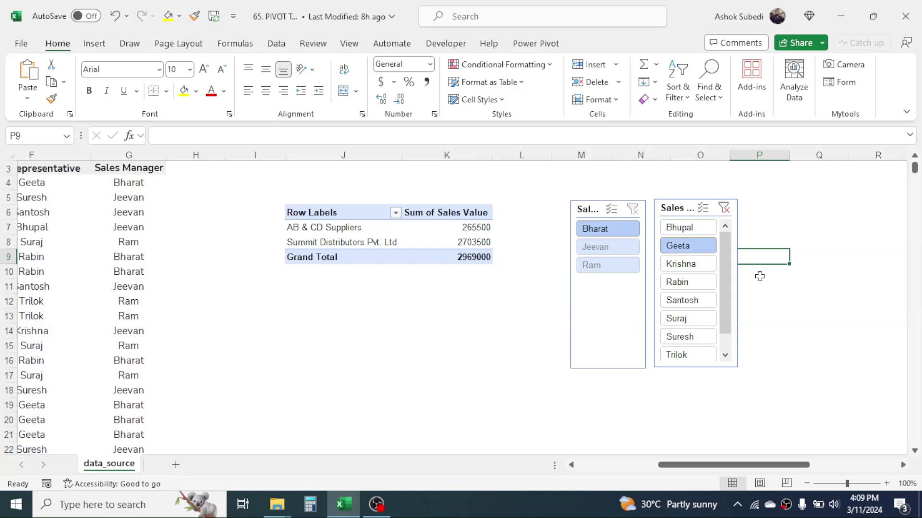
pyautogui.keyDown('ctrl'); pyautogui.click(696, 288); pyautogui.keyUp('ctrl')
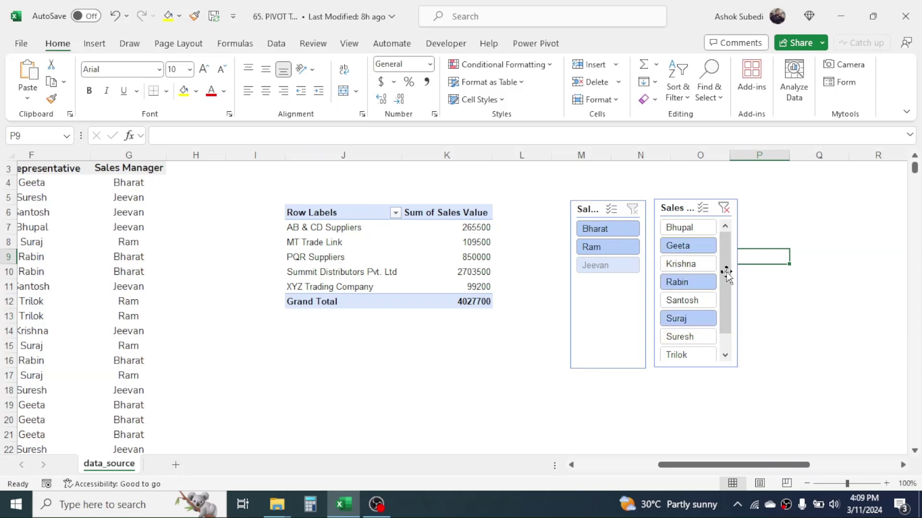
pyautogui.click(723, 207)
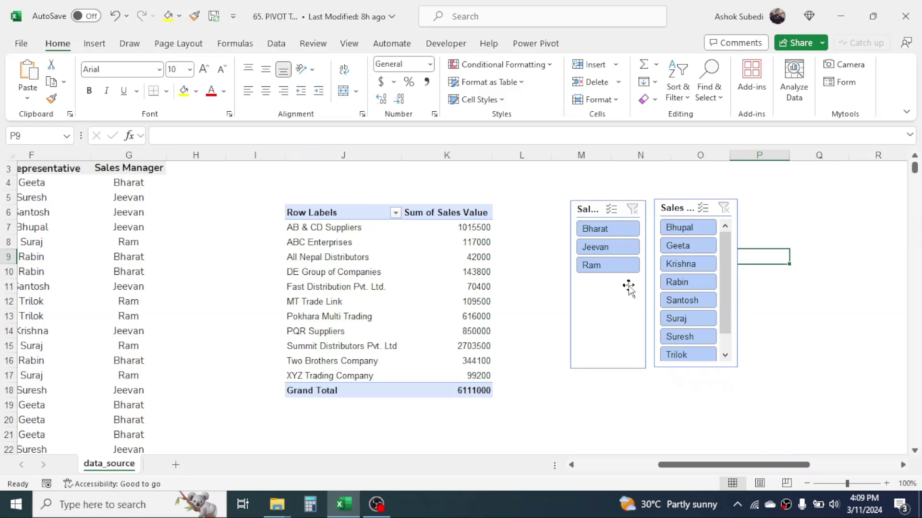
pyautogui.click(312, 286)
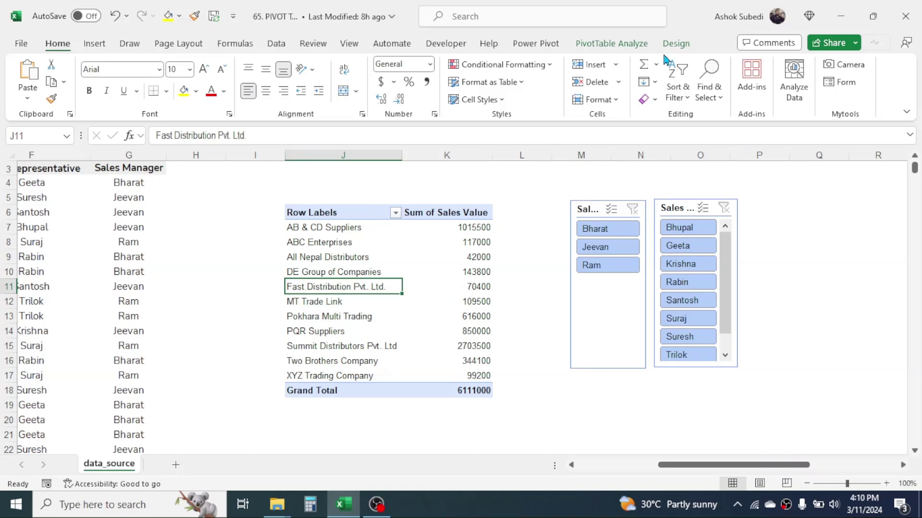
# - Open PivotTable Options for the customer sales PivotTable1 from the PivotTable Analyze tab
pyautogui.click(610, 45)
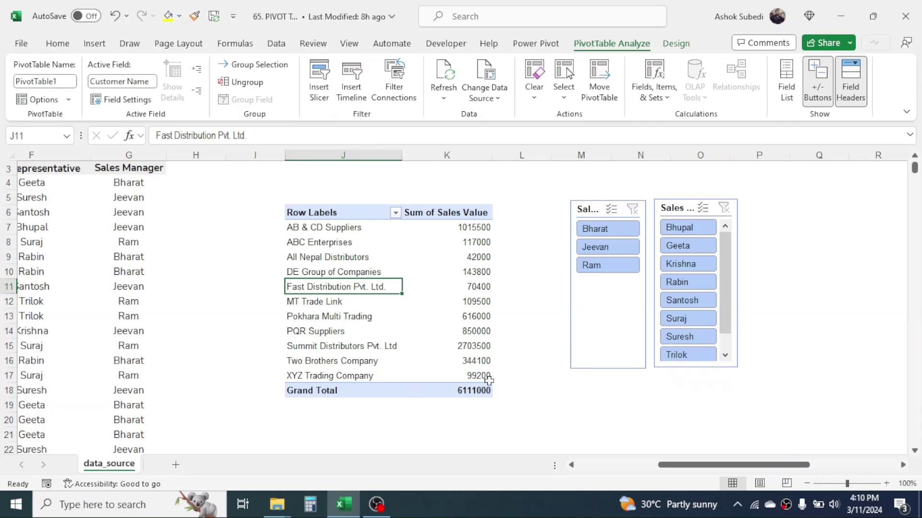
pyautogui.moveTo(488, 381)
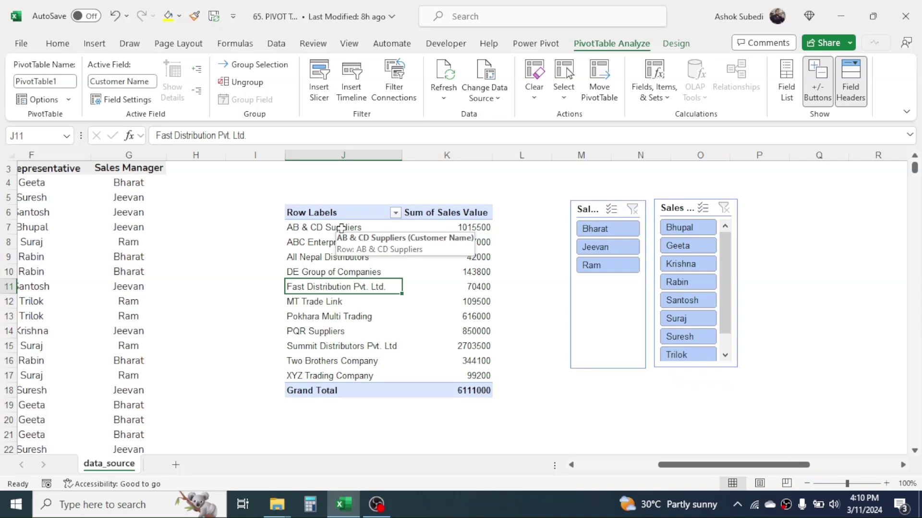
pyautogui.click(340, 273)
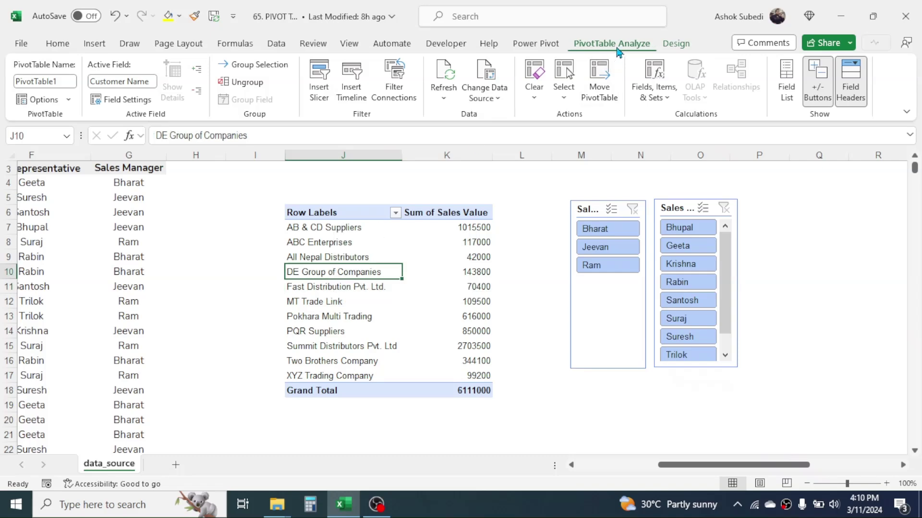
pyautogui.click(35, 101)
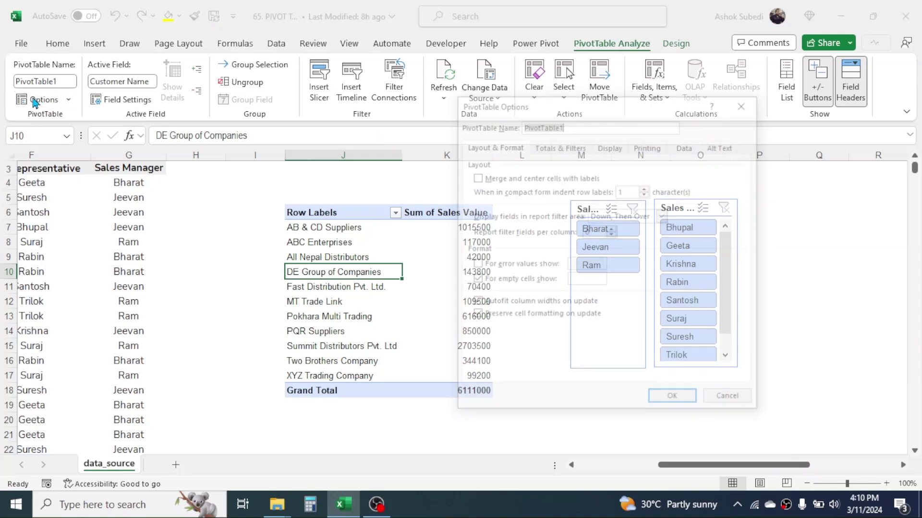
# - Turn off row and column grand totals so the eleven customers show without a Grand Total row
pyautogui.click(557, 146)
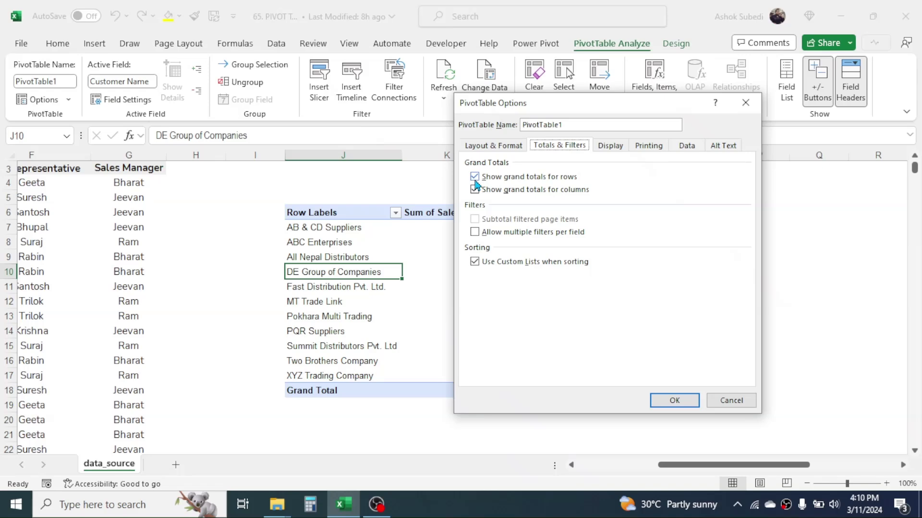
pyautogui.click(474, 177)
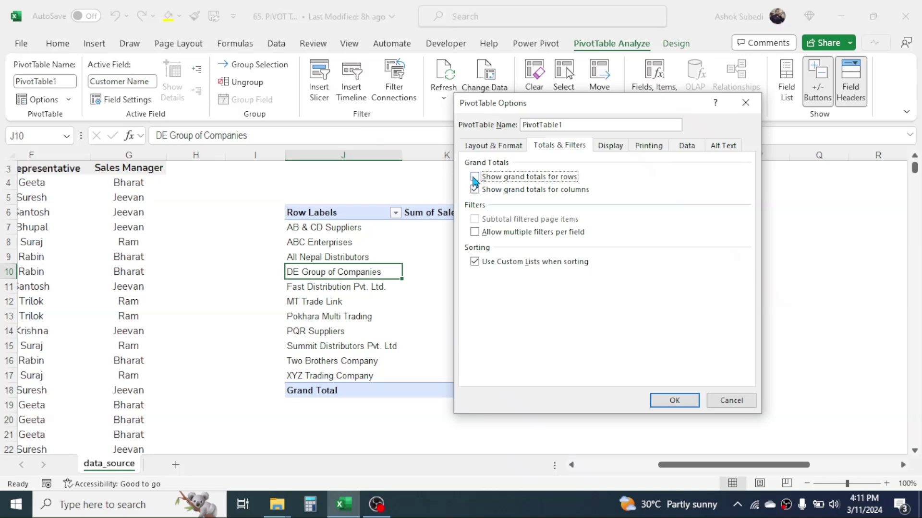
pyautogui.click(474, 189)
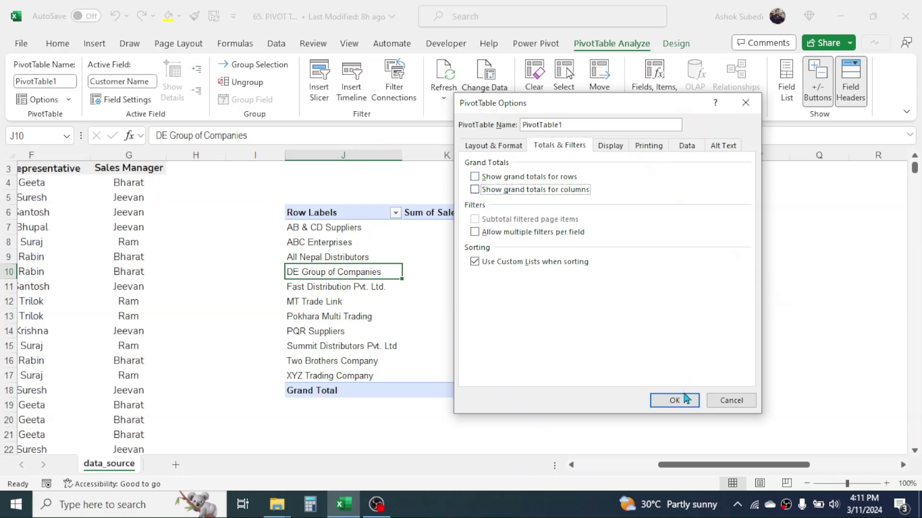
pyautogui.click(674, 401)
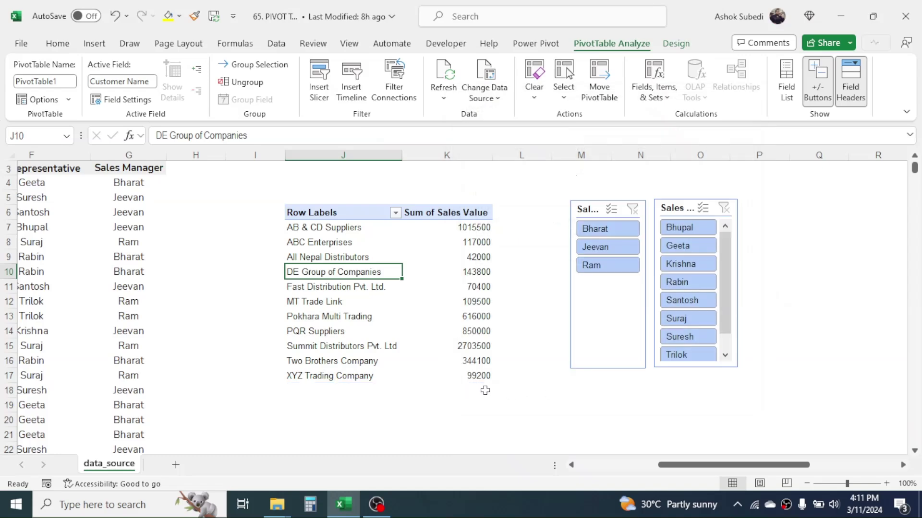